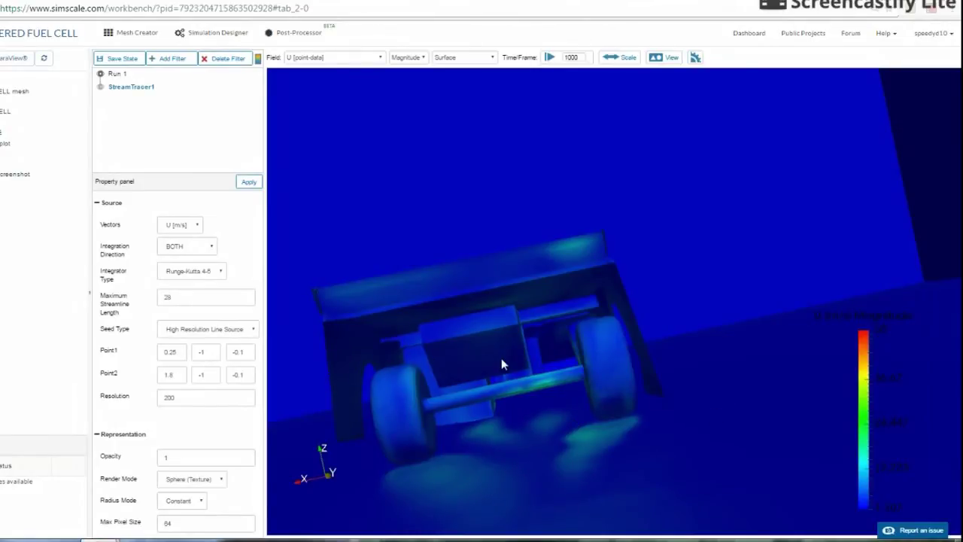
- Show the StreamTracer1 streamlines on the car and set the seed line's Point1 X coordinate to 0
left_click(100, 88)
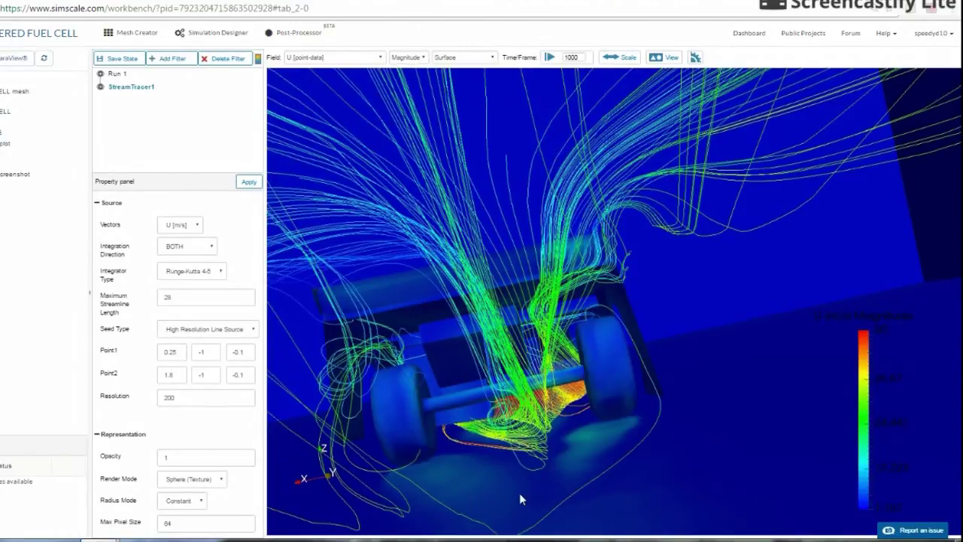
left_click_drag(523, 493, 636, 382)
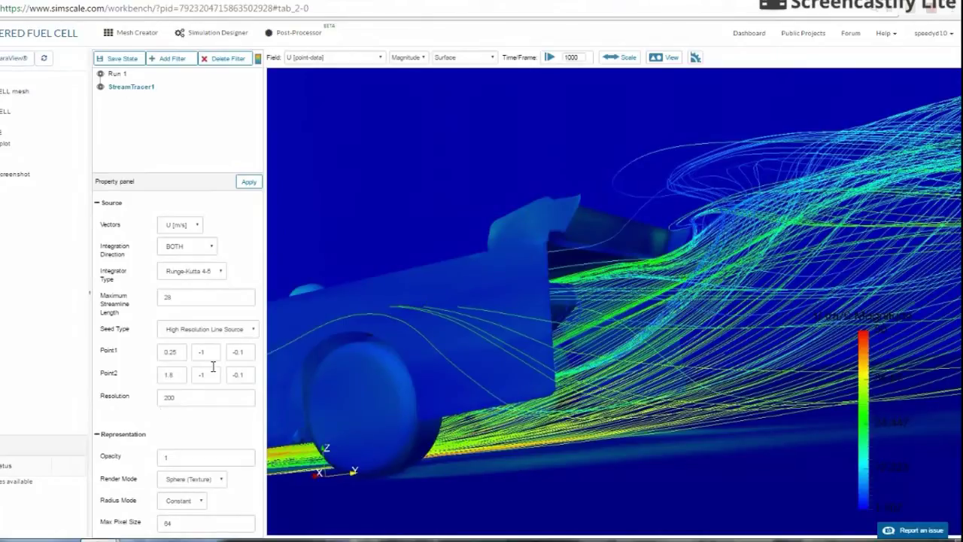
double_click(181, 353)
type("0")
left_click(248, 182)
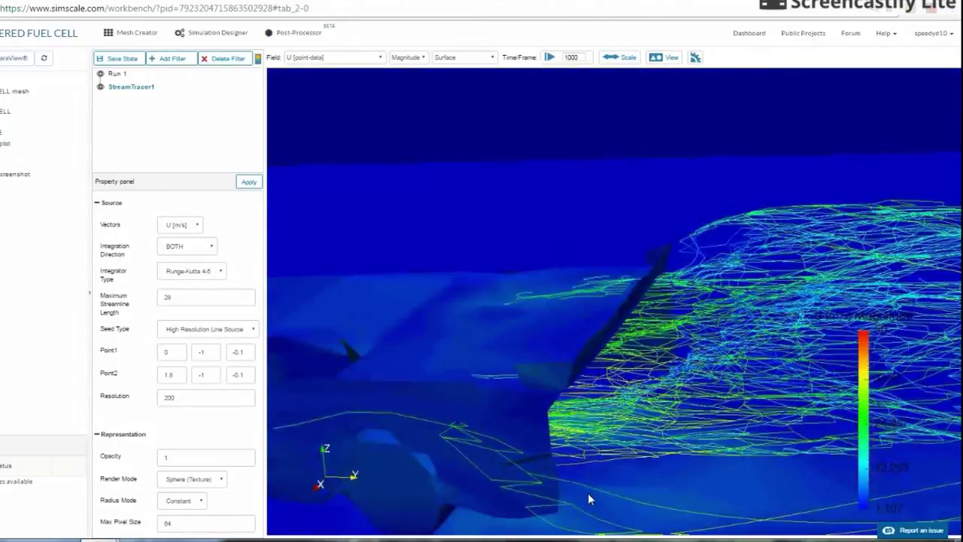
- Set the seed line's Point1 X coordinate to 1 and update the streamlines
left_click_drag(588, 493, 534, 395)
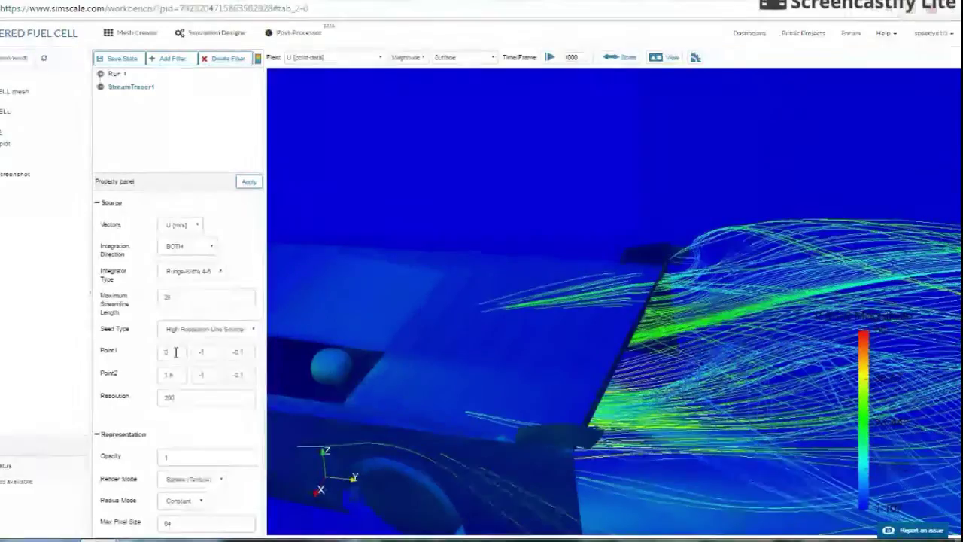
left_click(176, 352)
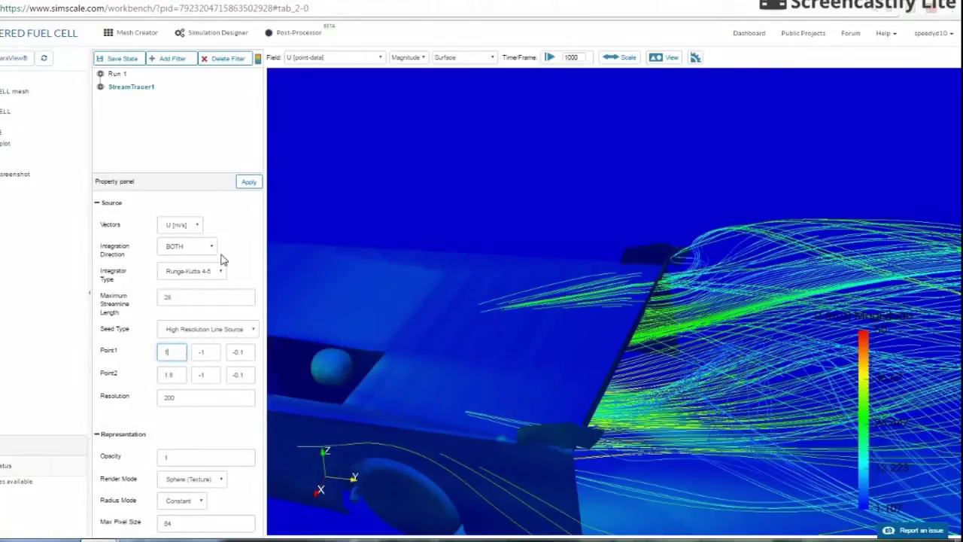
left_click(243, 185)
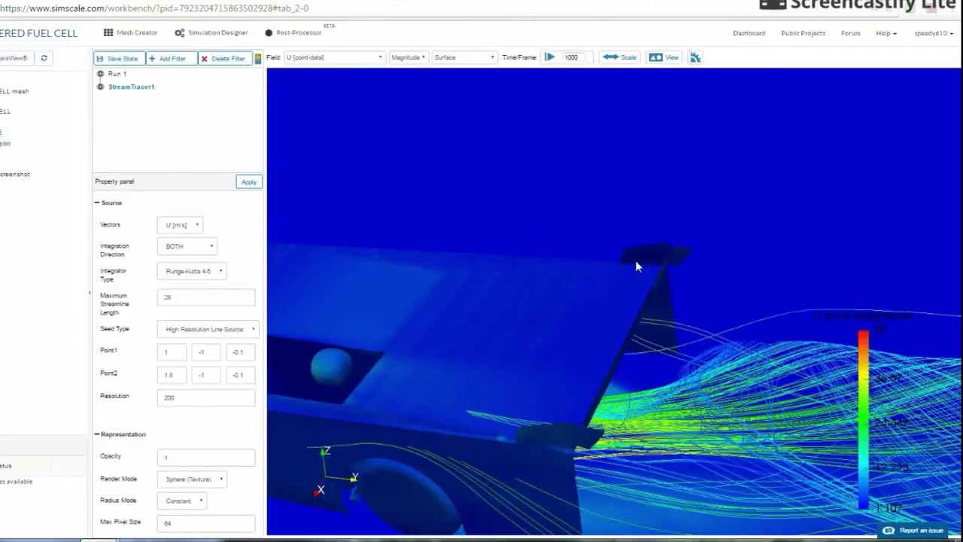
- Examine the wake around the car's rear wheels and spoiler from the side and rear, with the streamlines shown and hidden
mouse_move(837, 260)
left_mouse_down()
mouse_move(837, 230)
mouse_move(806, 279)
mouse_move(813, 263)
left_mouse_up()
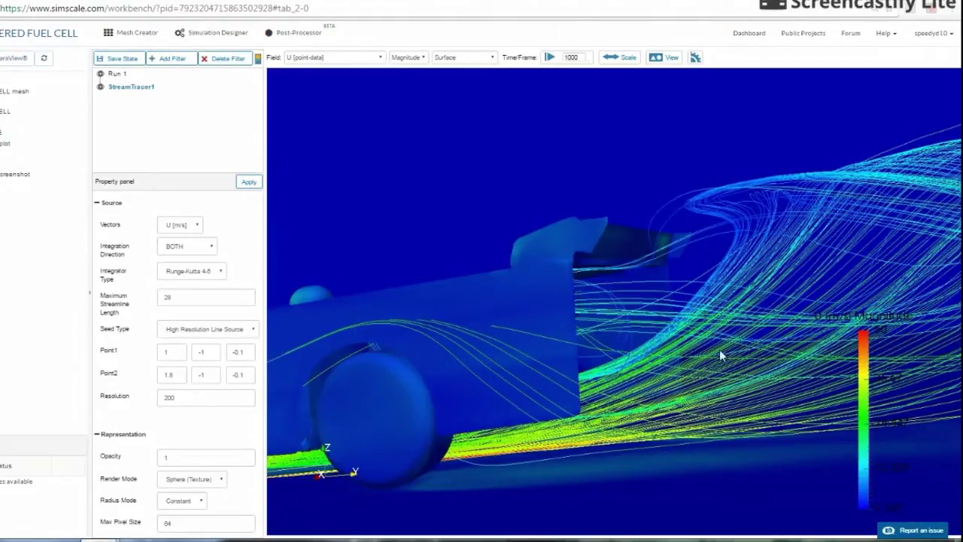
left_click_drag(638, 366, 439, 319)
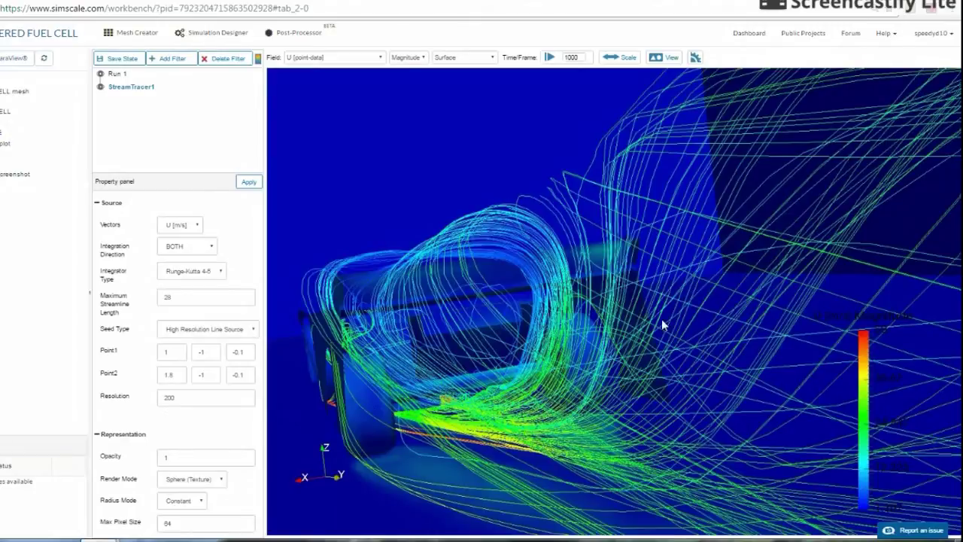
left_click(560, 452)
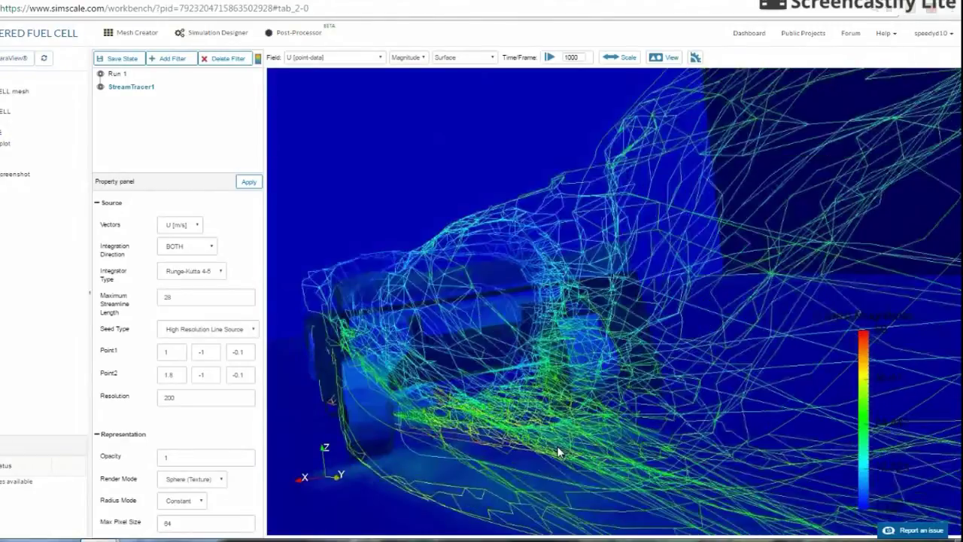
left_click_drag(561, 452, 547, 444)
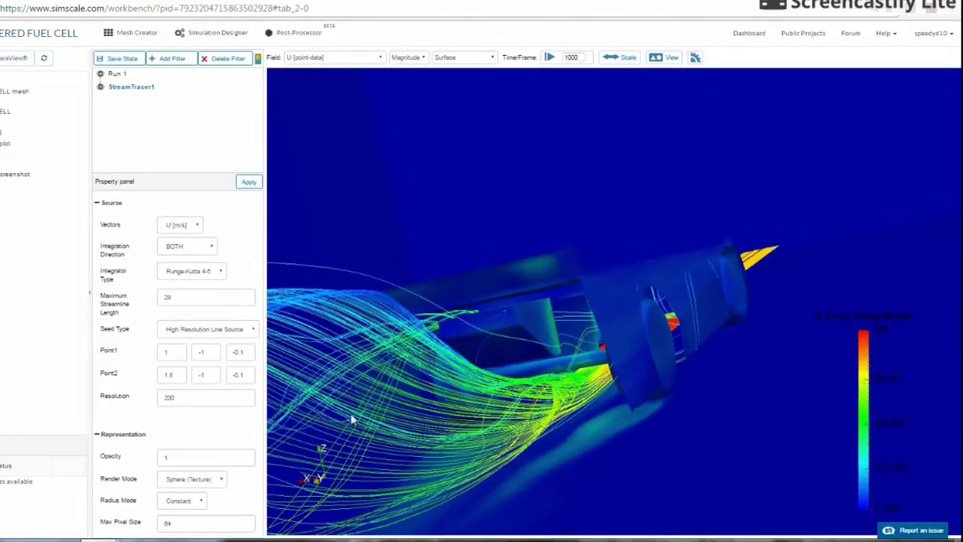
left_click_drag(434, 418, 577, 404)
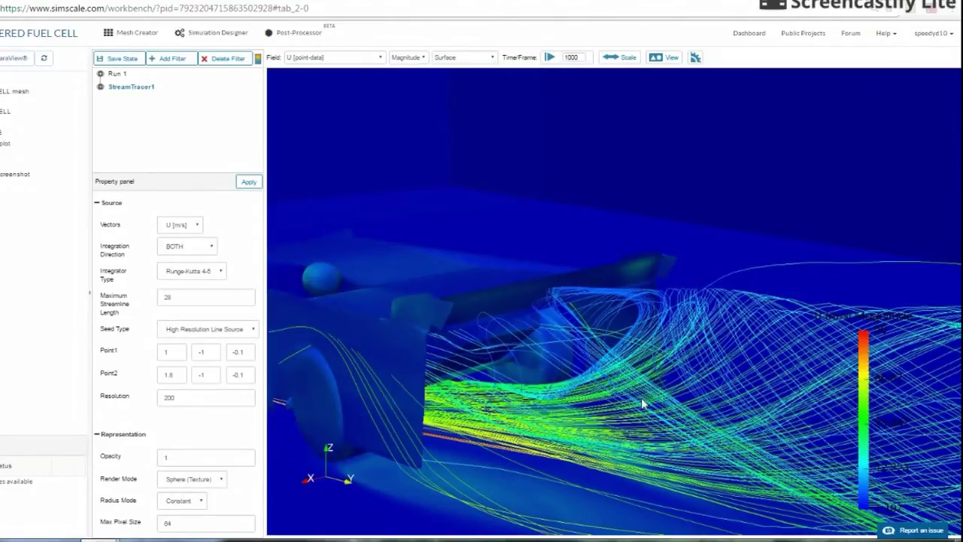
left_click_drag(644, 400, 654, 431)
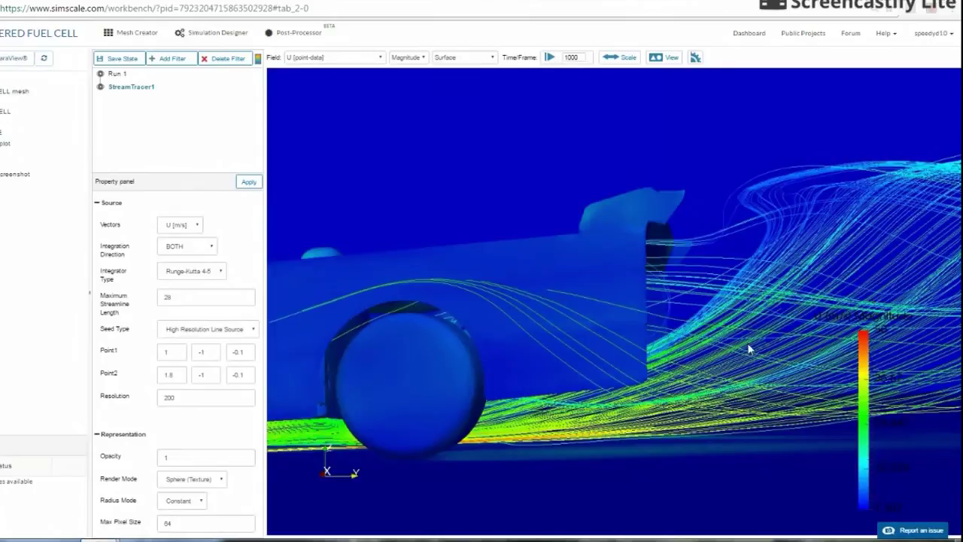
left_click_drag(646, 369, 585, 383)
left_click_drag(532, 356, 549, 349)
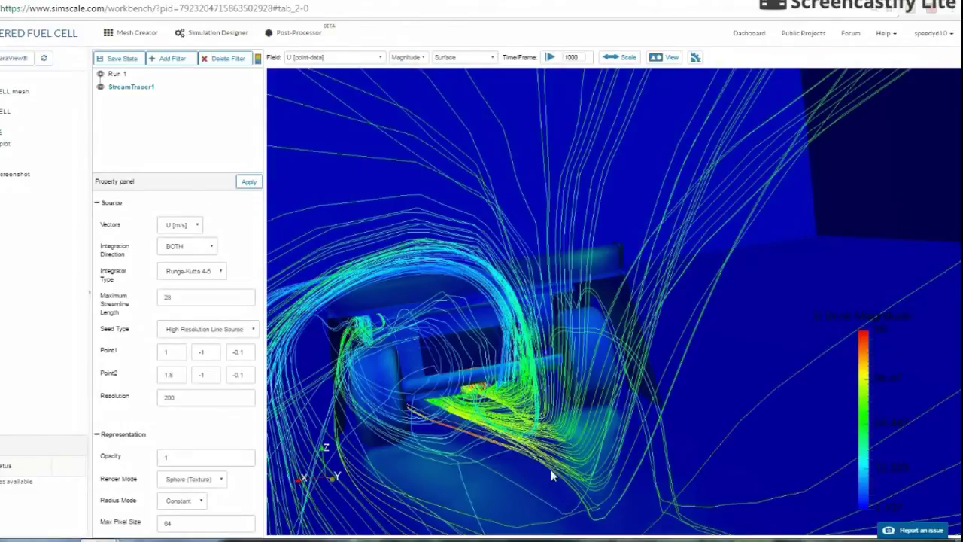
left_click(100, 86)
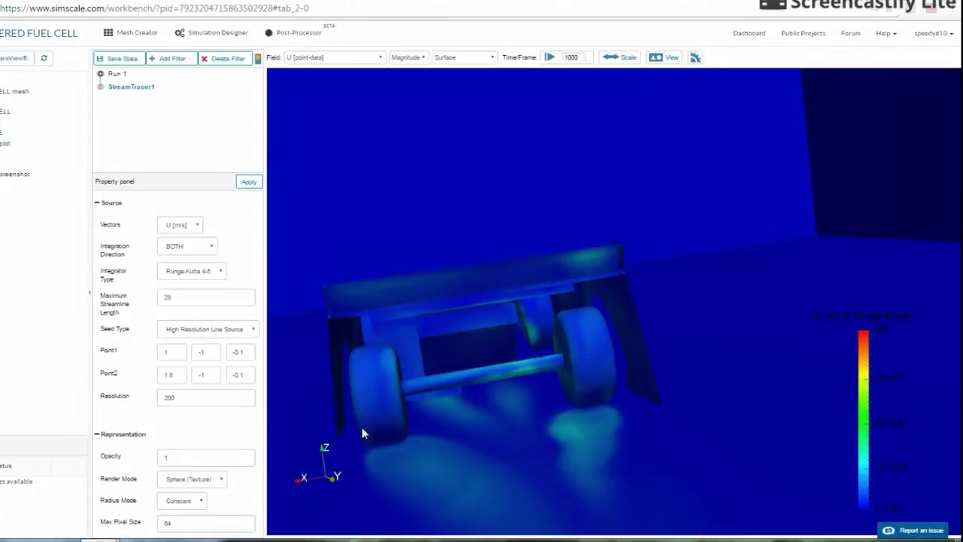
left_click(100, 88)
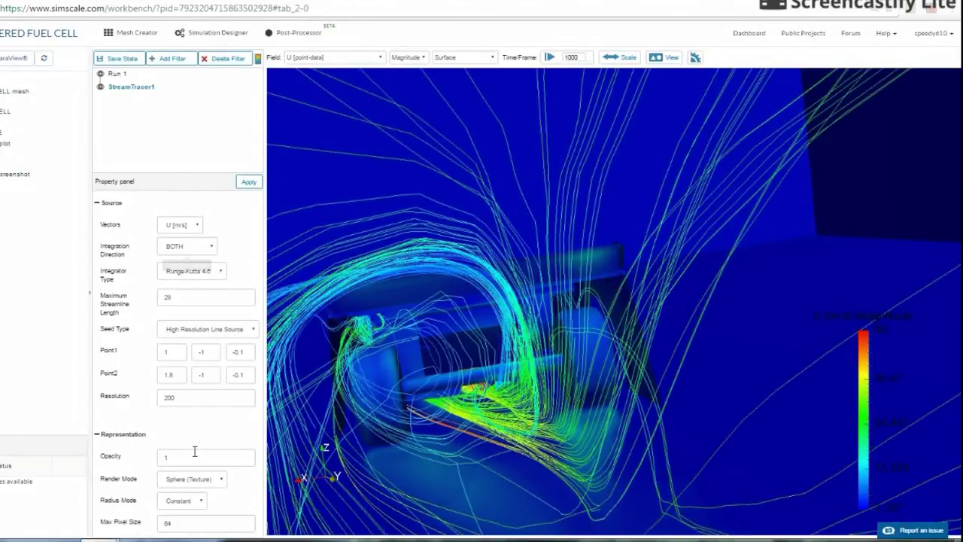
- Set the seed line's Point1 X coordinate to 0.5 and Point2 X coordinate to 2, and update the streamlines
left_click(177, 353)
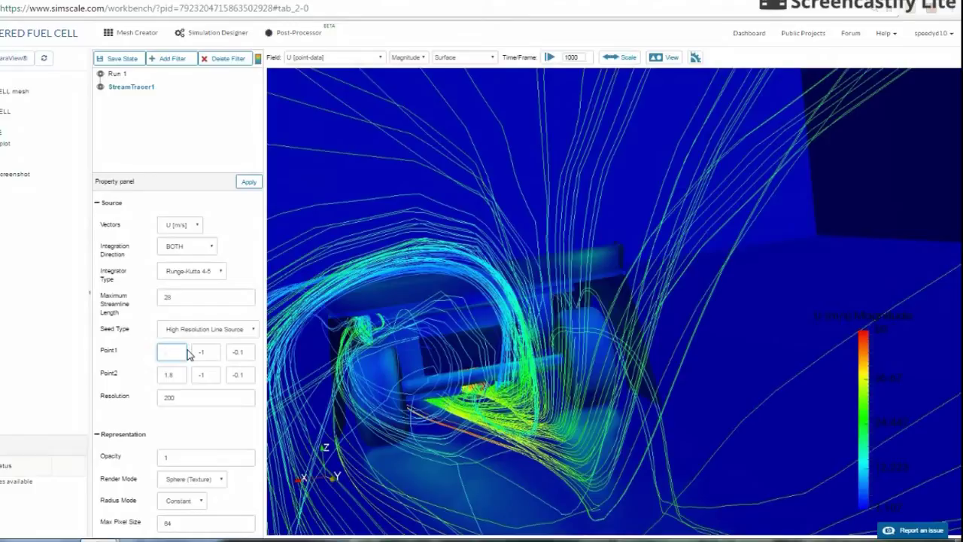
left_click(177, 374)
key("BackSpace")
key("BackSpace")
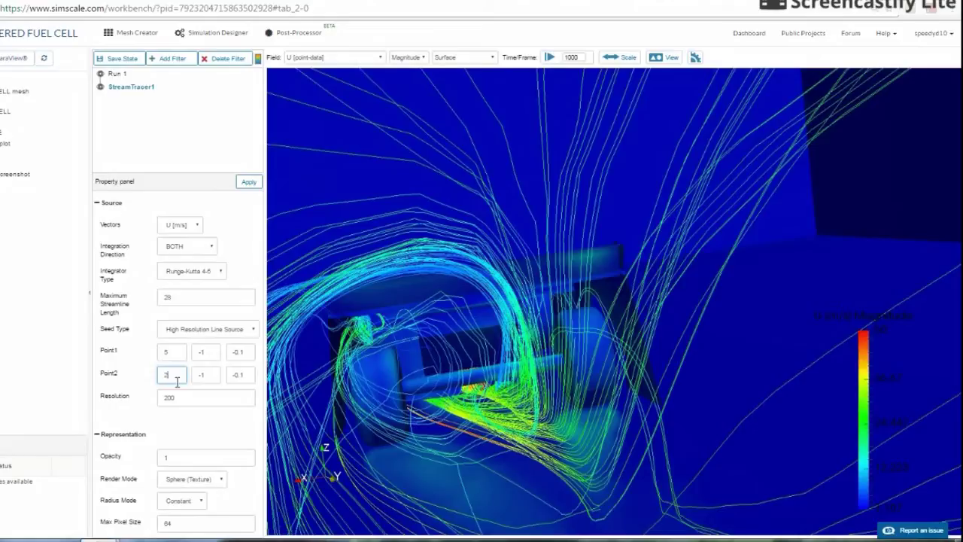
left_click(249, 181)
double_click(172, 353)
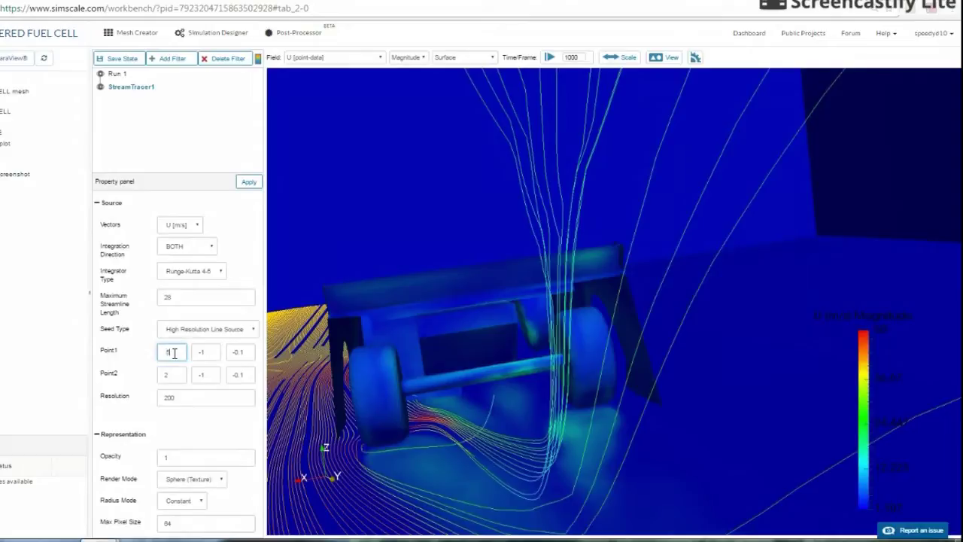
left_click(248, 182)
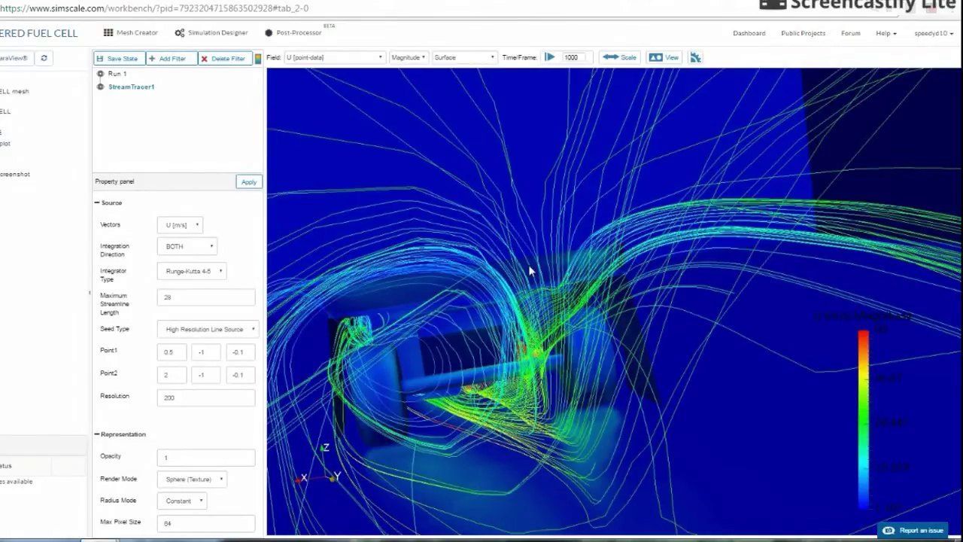
- Widen the streamline seed line by setting Point1 X to -0.5 and Point2 X to 2.5
left_click_drag(482, 339, 498, 291)
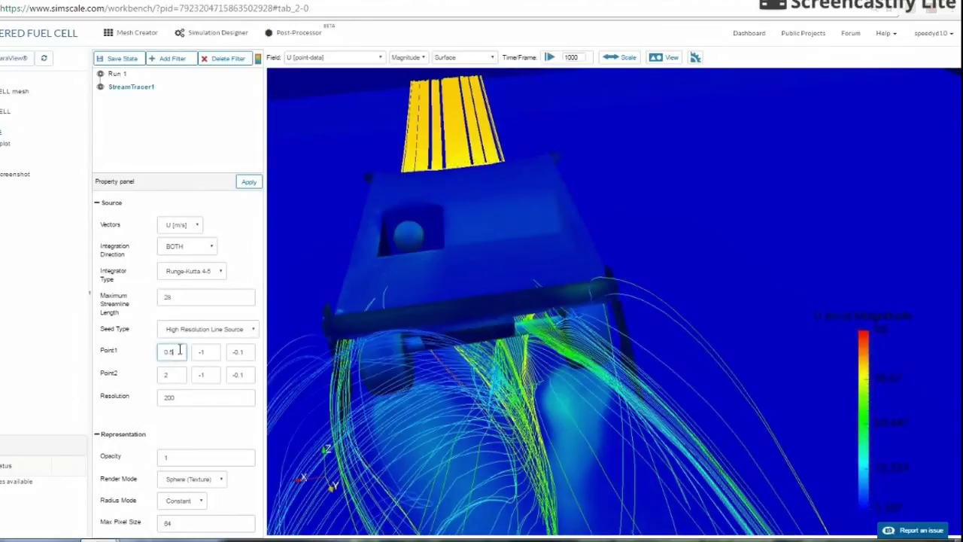
key("BackSpace")
key("BackSpace")
type("-.5")
left_click(180, 374)
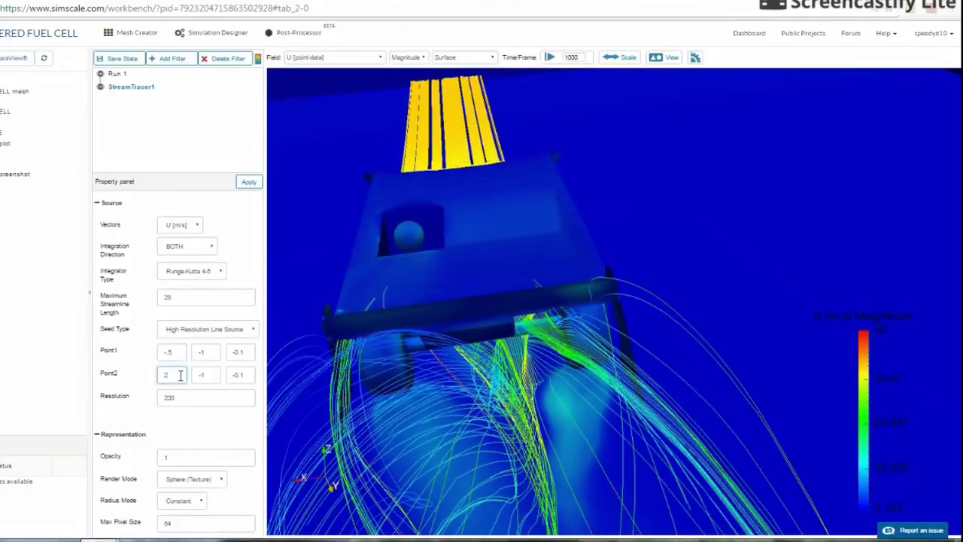
type("2.5")
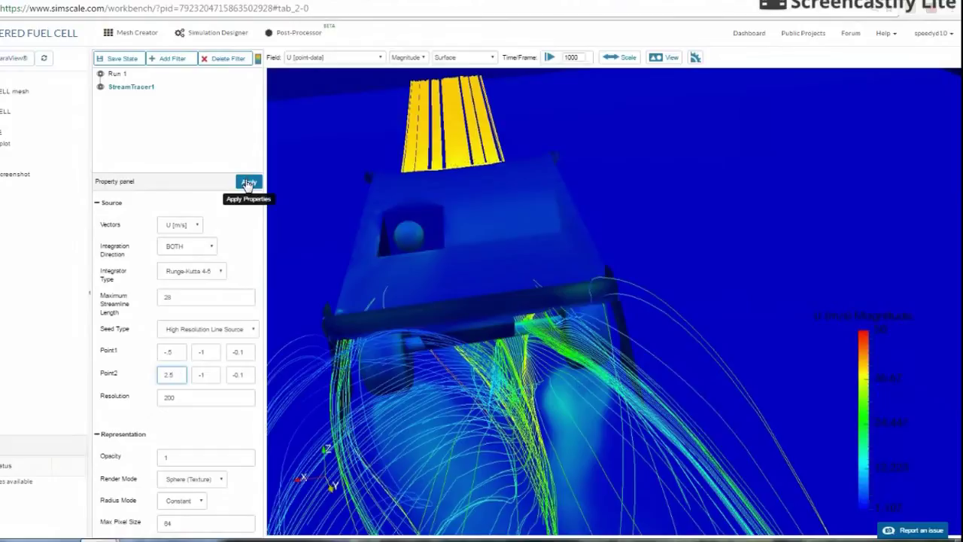
left_click(248, 183)
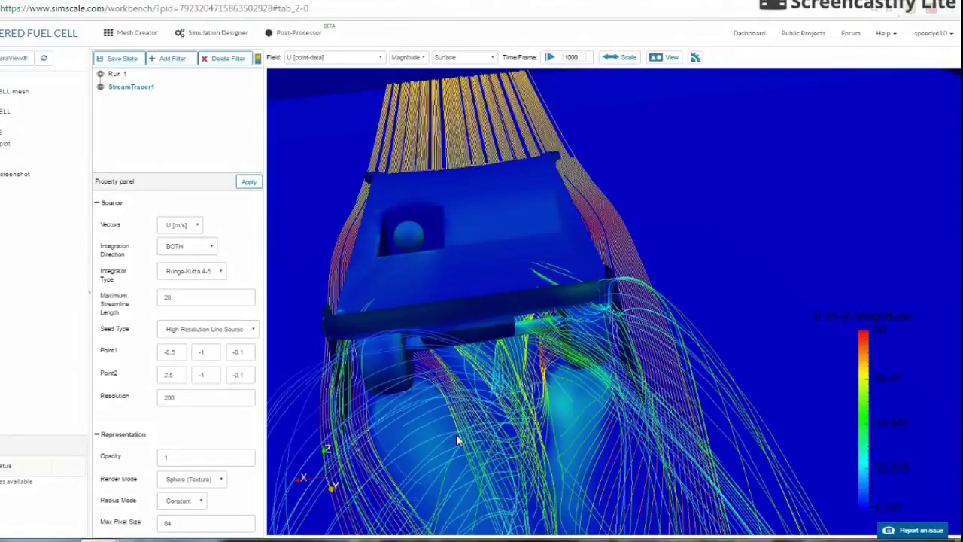
- Examine the widened streamlines along the car's sides and behind the spoiler from the rear and from above
left_click_drag(432, 382, 431, 354)
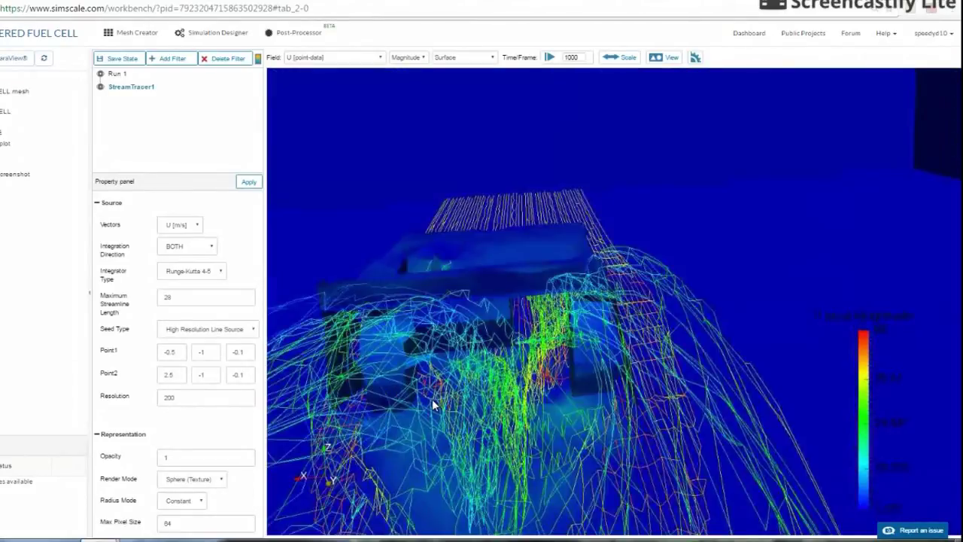
left_click_drag(432, 399, 438, 399)
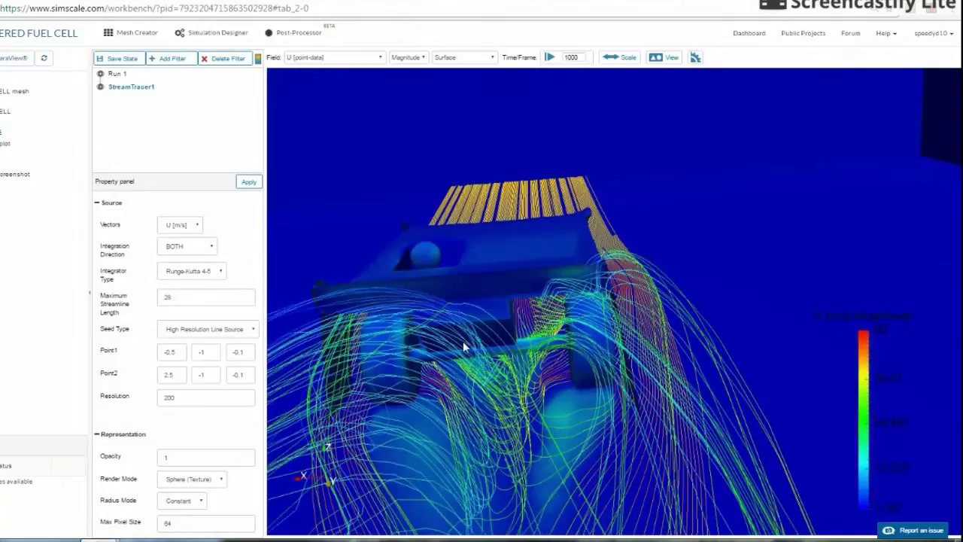
left_click_drag(464, 346, 500, 300)
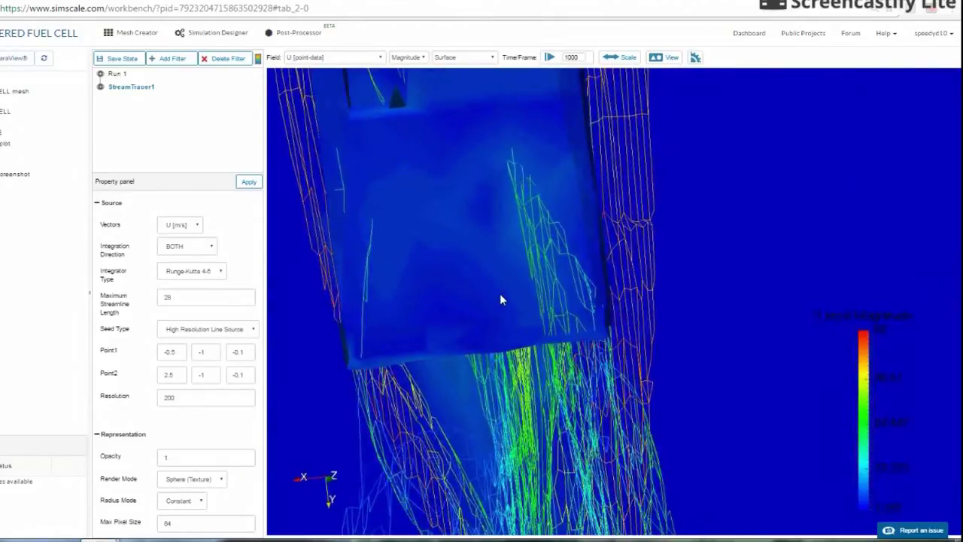
mouse_move(503, 297)
left_mouse_down()
mouse_move(492, 291)
mouse_move(497, 279)
left_mouse_up()
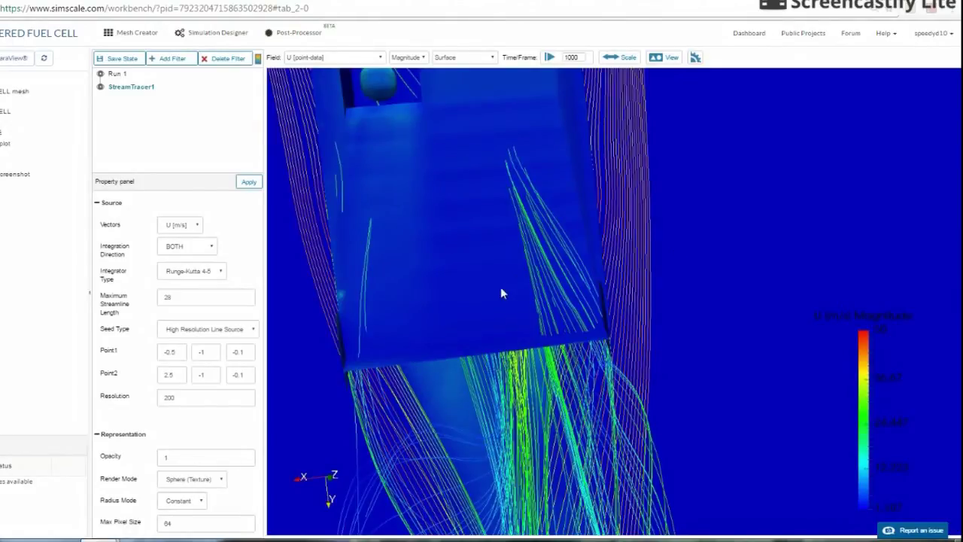
left_click_drag(540, 261, 557, 251)
scroll(557, 251, "up", 5)
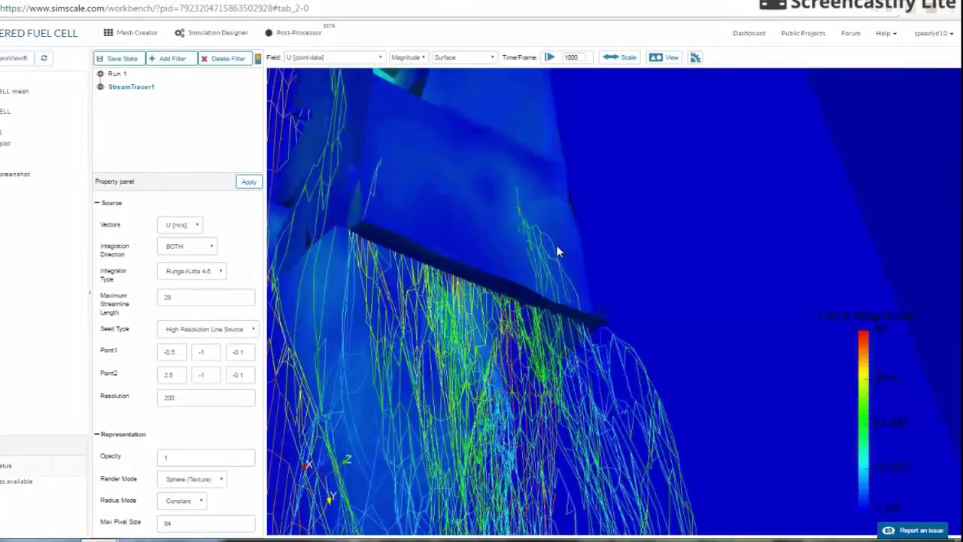
scroll(556, 244, "up", 2)
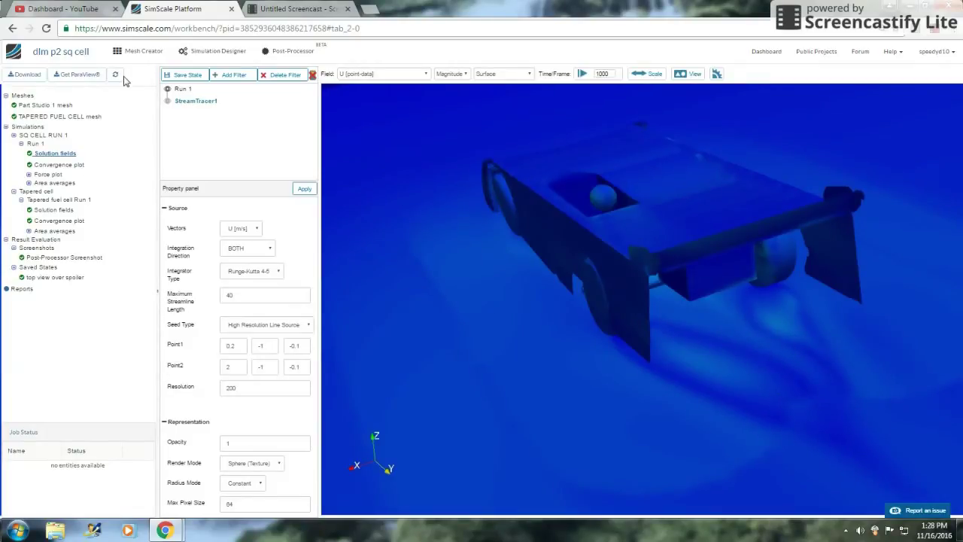
- Show the StreamTracer1 streamlines in the square-cell run and examine the flow under the car and behind the rear wheel
left_click(164, 101)
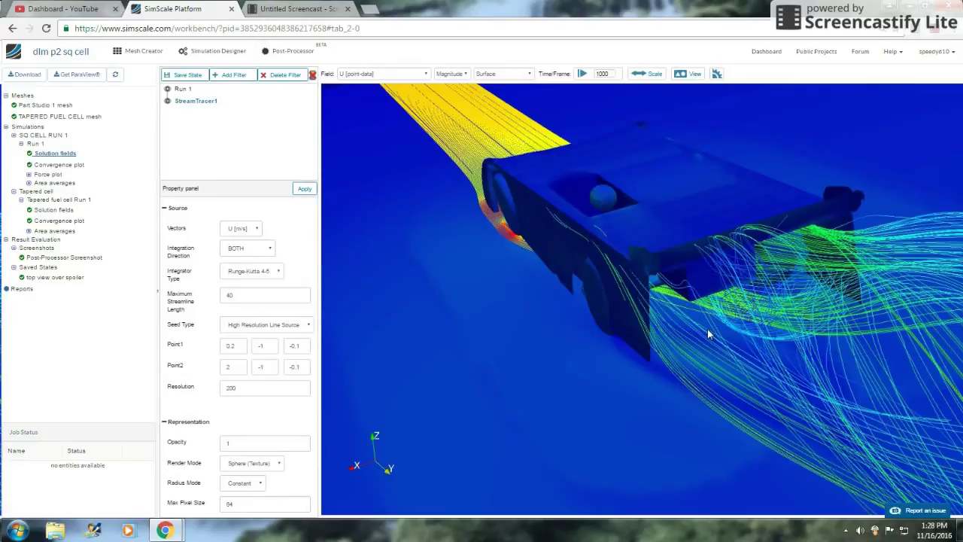
left_click_drag(710, 334, 715, 325)
scroll(719, 329, "up", 5)
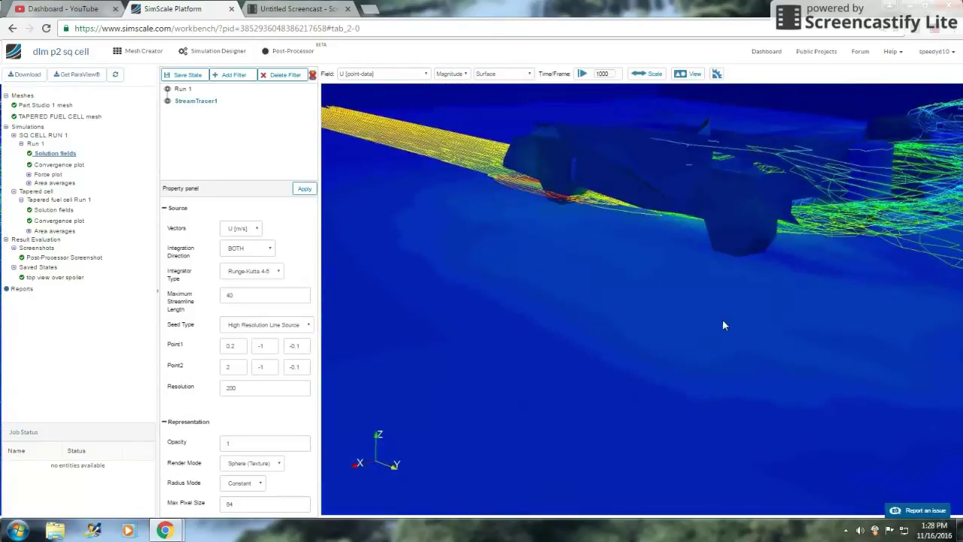
scroll(715, 280, "up", 5)
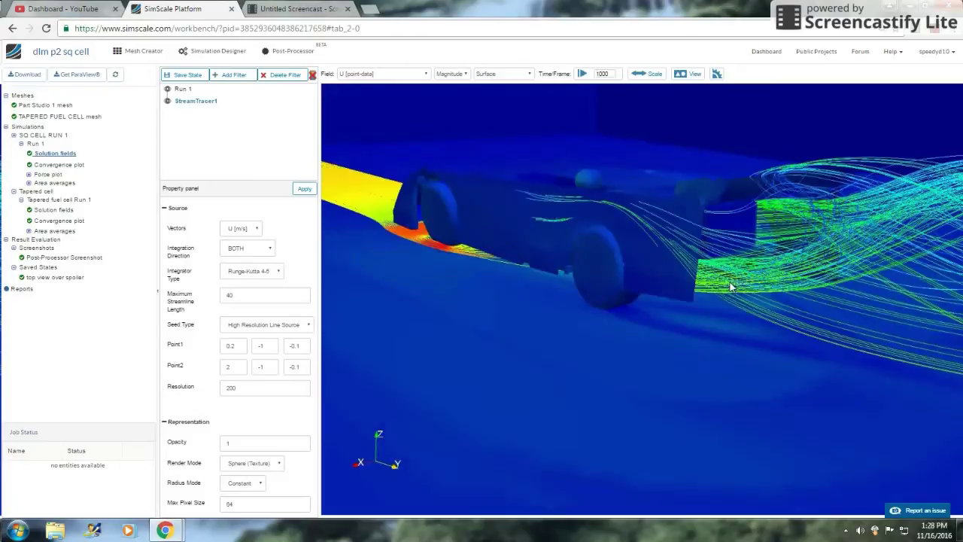
scroll(780, 311, "up", 5)
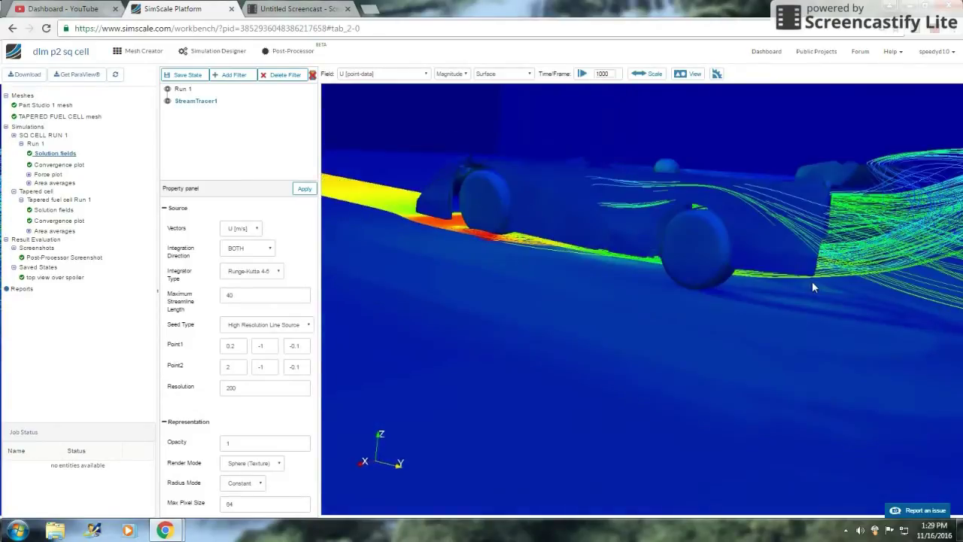
scroll(810, 282, "up", 3)
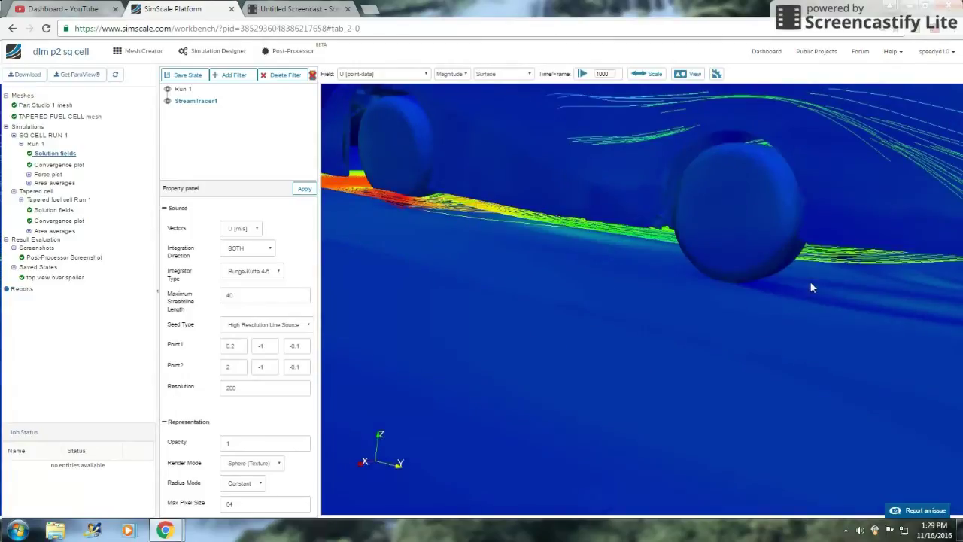
scroll(681, 356, "up", 5)
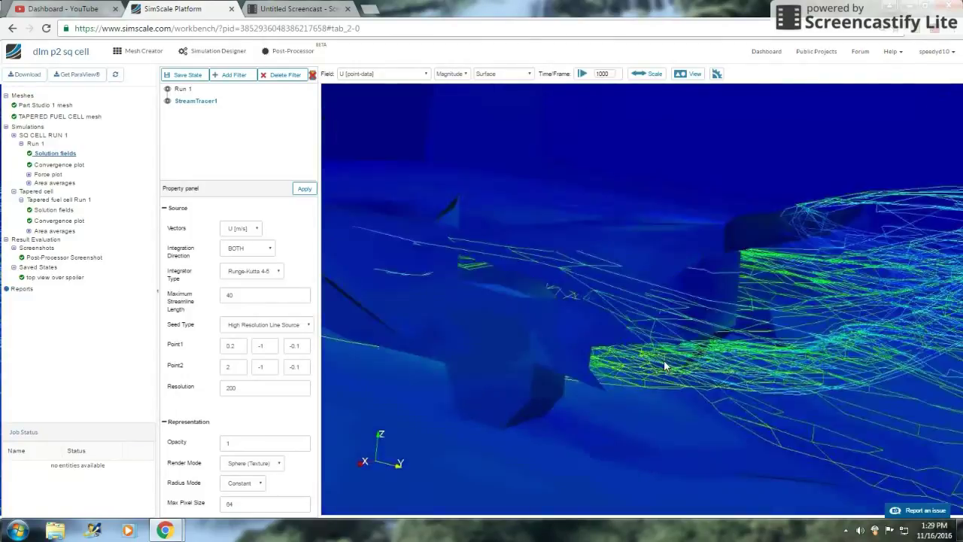
- Narrow the streamline seed line to Point1 X 1 and Point2 X 1.7, and update the streamlines
left_click_drag(890, 295, 726, 204)
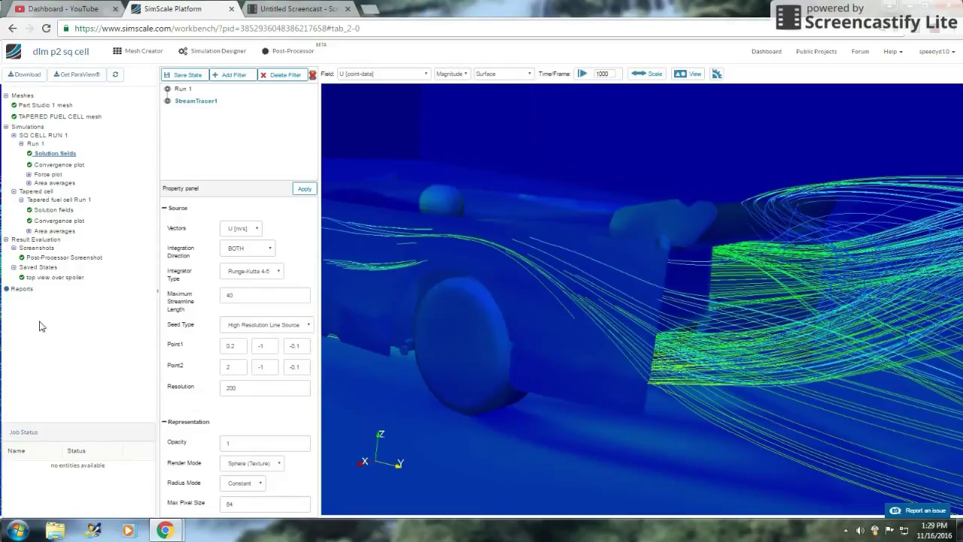
double_click(233, 346)
type("1")
double_click(235, 366)
type("1.7")
left_click(302, 189)
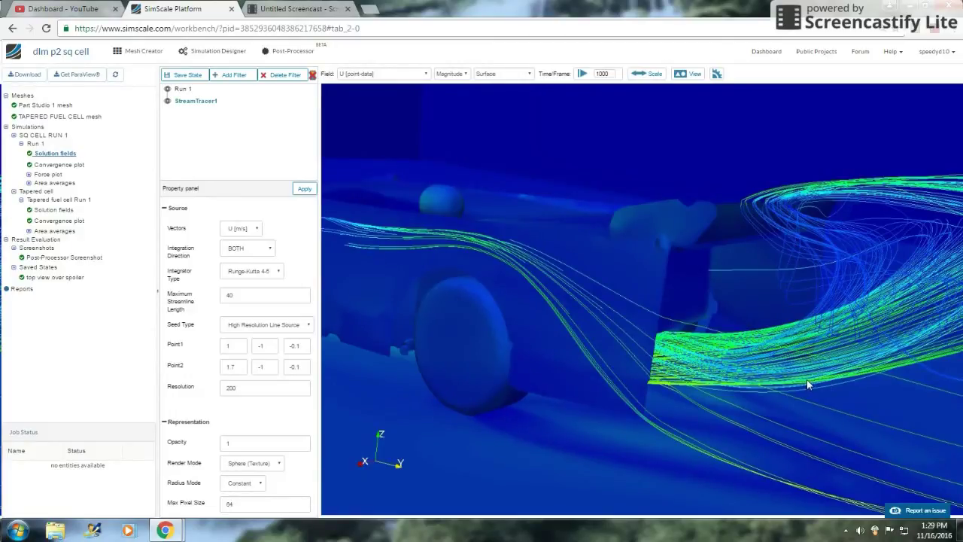
- Examine the narrowed streamlines where they leave the rear bumper and swirl behind the spoiler, from behind and from above
scroll(823, 401, "up", 5)
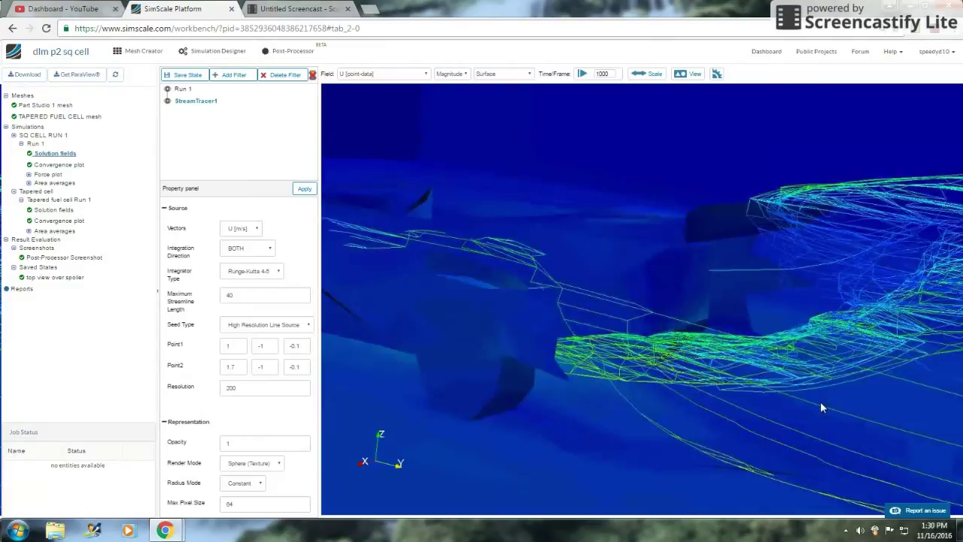
scroll(823, 392, "down", 5)
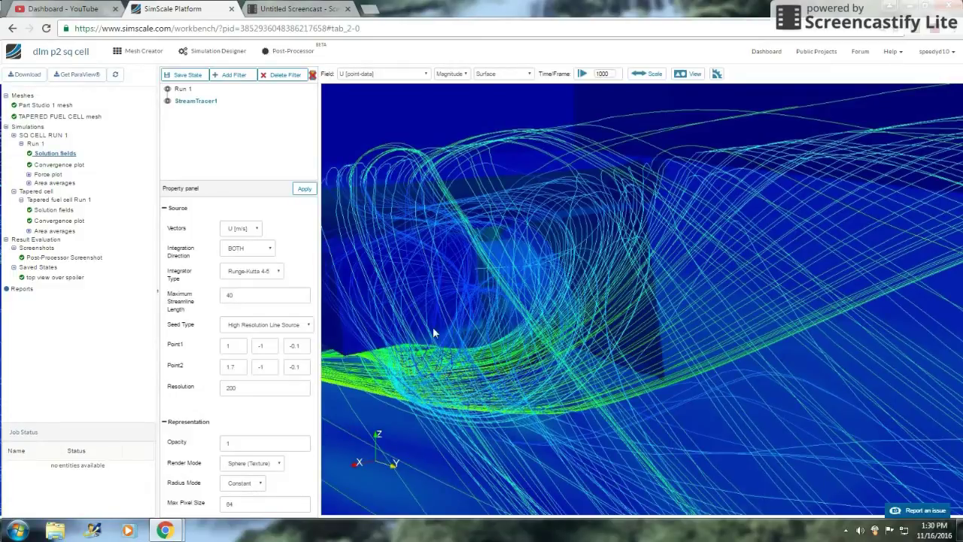
scroll(436, 393, "up", 5)
left_click_drag(437, 395, 415, 347)
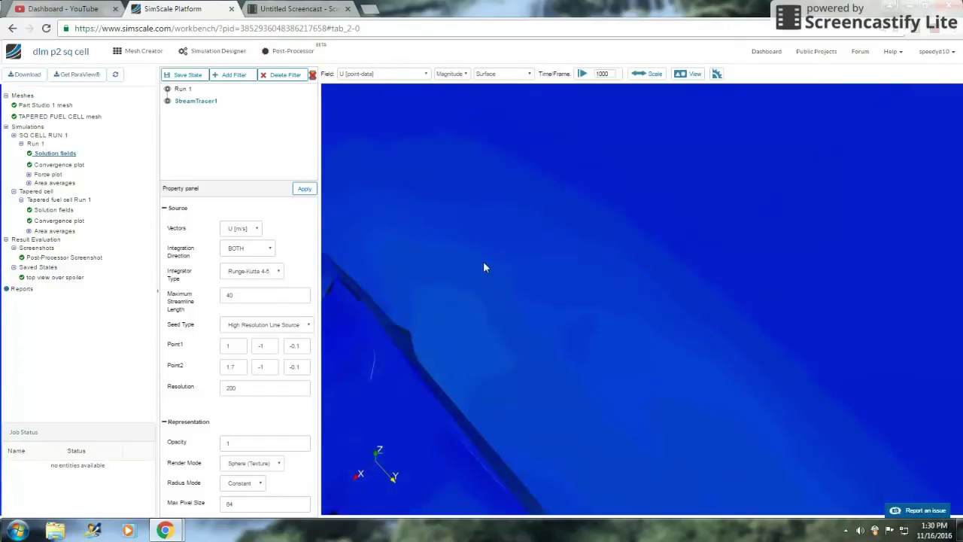
scroll(484, 260, "down", 5)
middle_click_drag(449, 94, 557, 341)
middle_click_drag(521, 259, 493, 229)
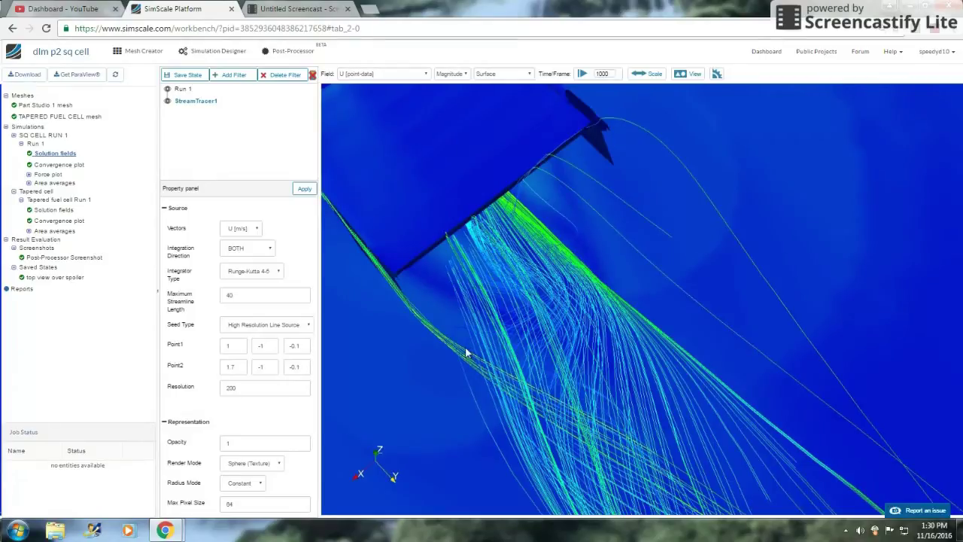
left_click_drag(467, 352, 527, 288)
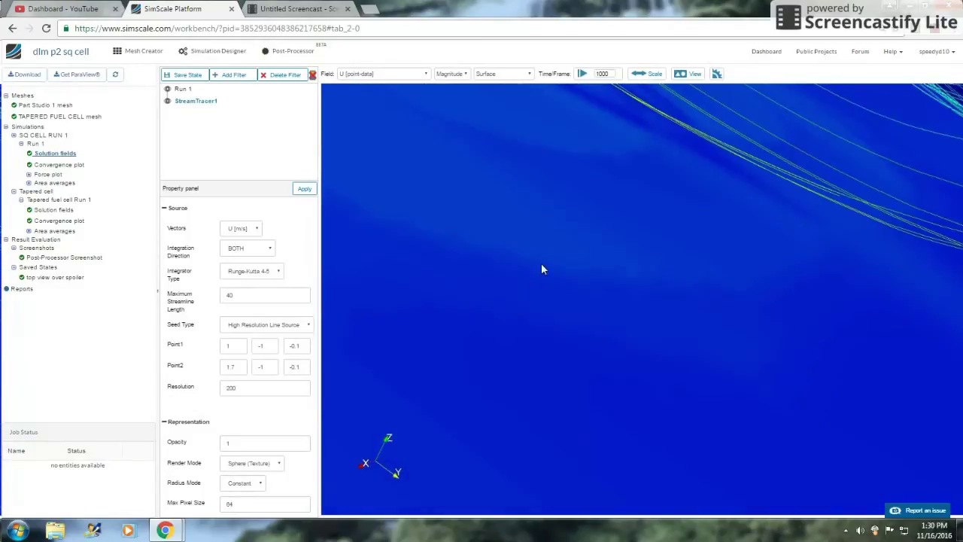
left_click_drag(527, 390, 513, 321)
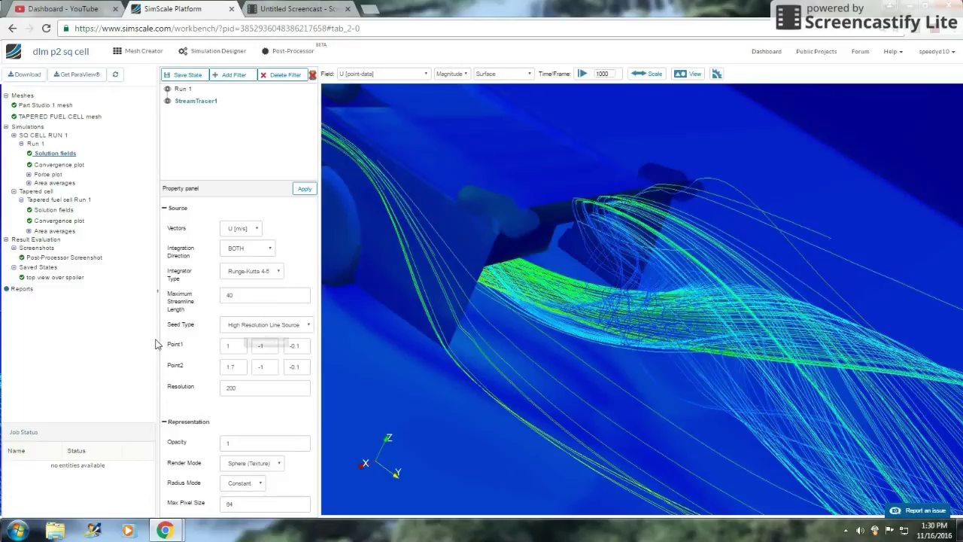
- Reduce the seed line's resolution to 100 and update the streamlines
double_click(249, 388)
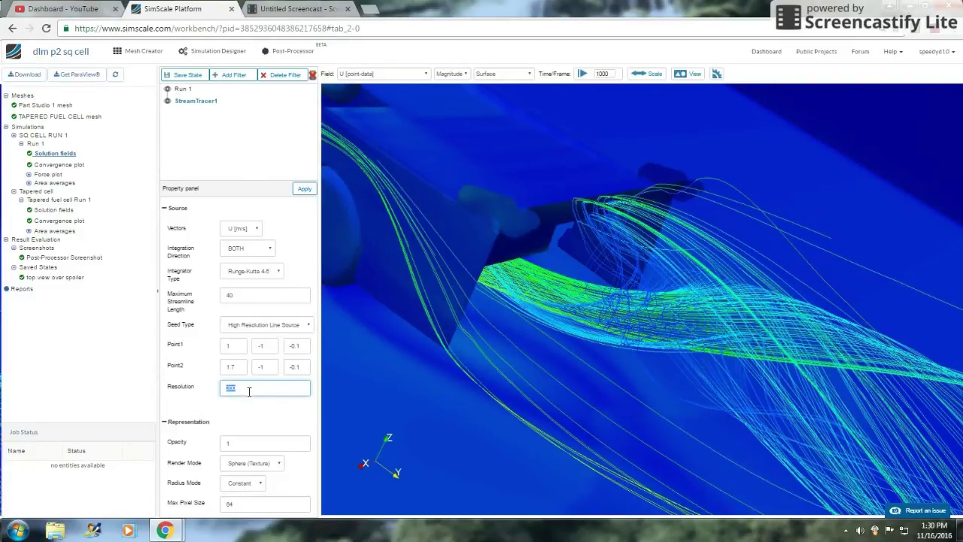
type("100")
left_click(304, 189)
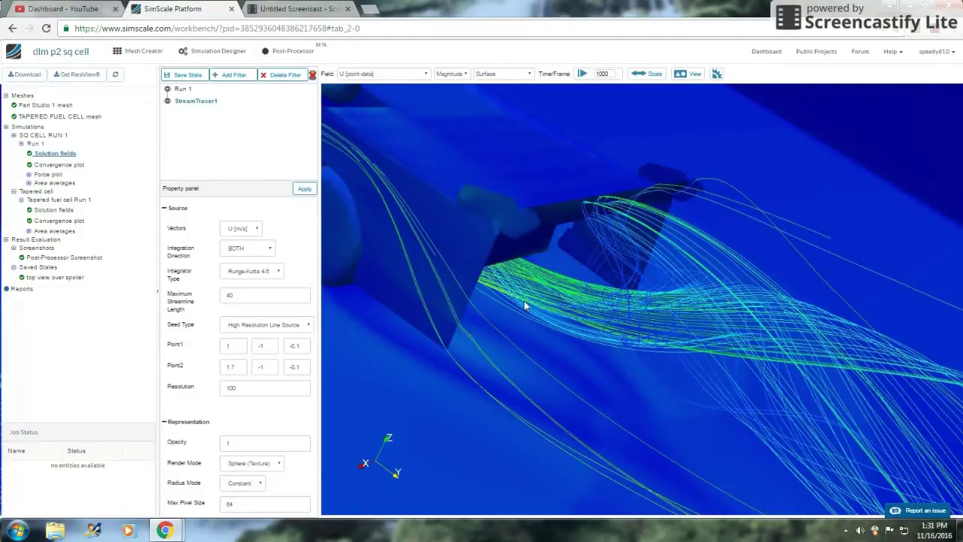
- Examine the thinned streamlines along the car's side, around the rear wake and in front of the nose
left_click_drag(525, 304, 623, 288)
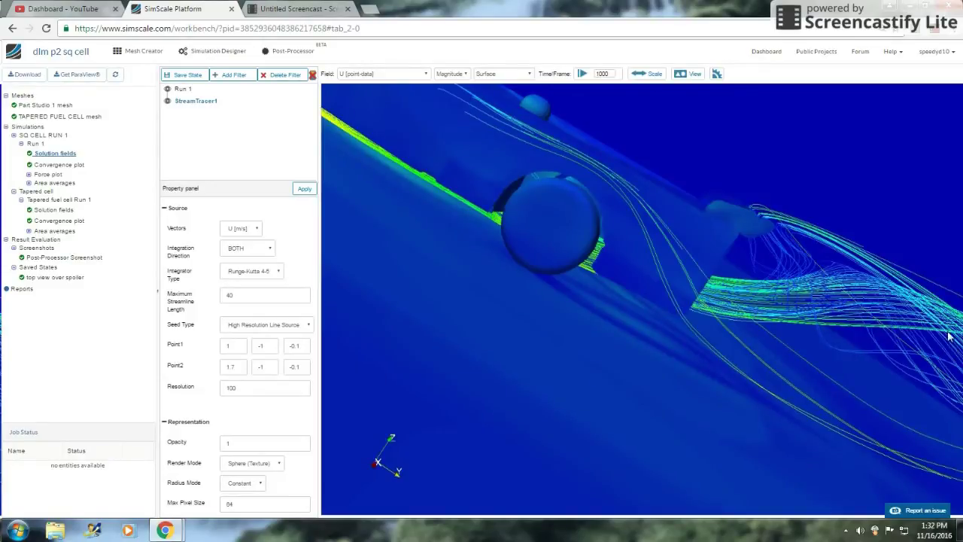
left_click_drag(685, 322, 412, 171)
mouse_move(468, 265)
left_mouse_down()
mouse_move(529, 370)
mouse_move(415, 301)
mouse_move(387, 256)
mouse_move(378, 261)
mouse_move(447, 345)
left_mouse_up()
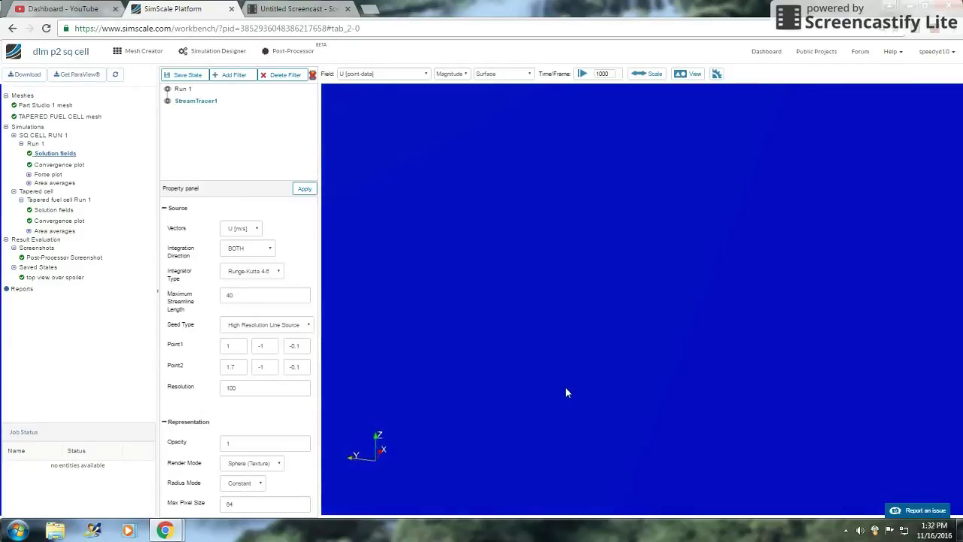
mouse_move(457, 383)
left_mouse_down()
mouse_move(443, 383)
mouse_move(455, 383)
left_mouse_up()
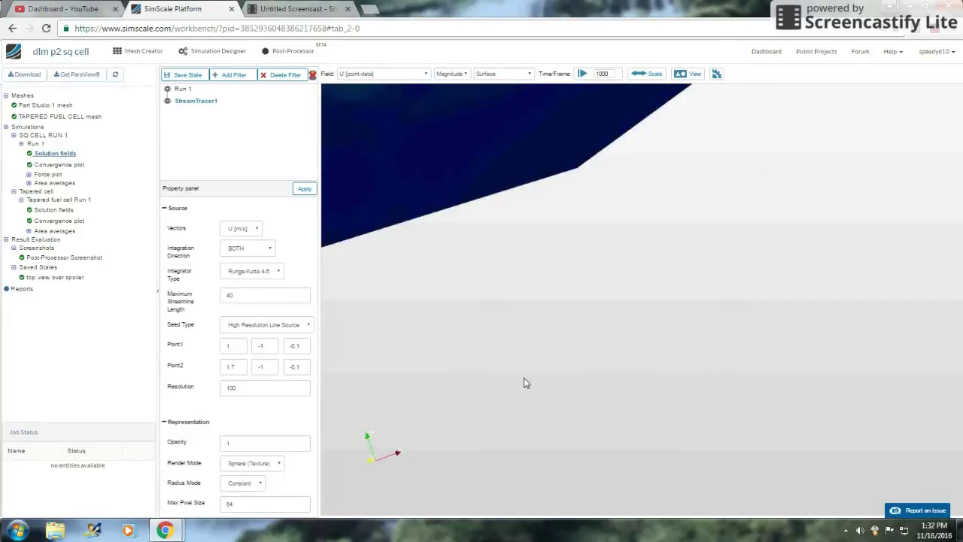
left_click_drag(522, 383, 458, 260)
left_click_drag(456, 434, 454, 361)
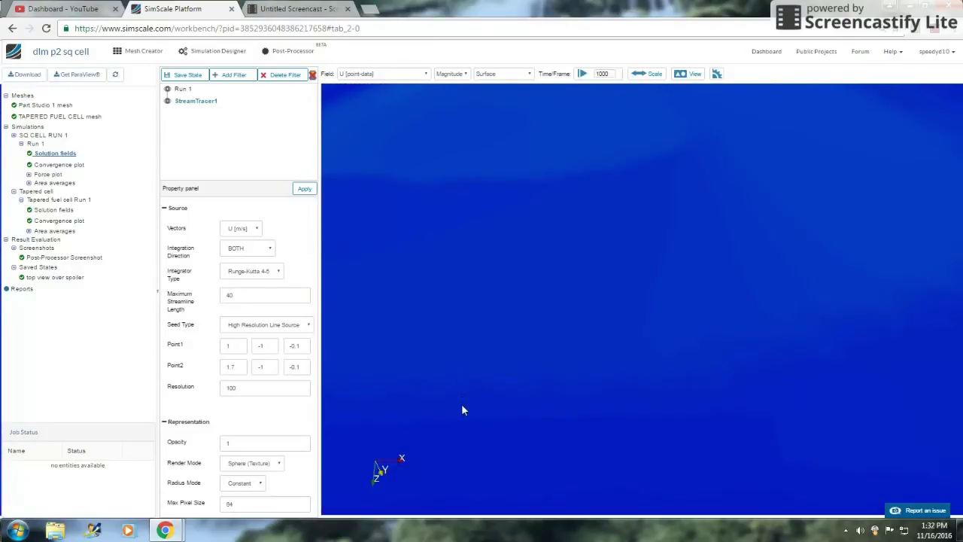
left_click_drag(474, 329, 479, 219)
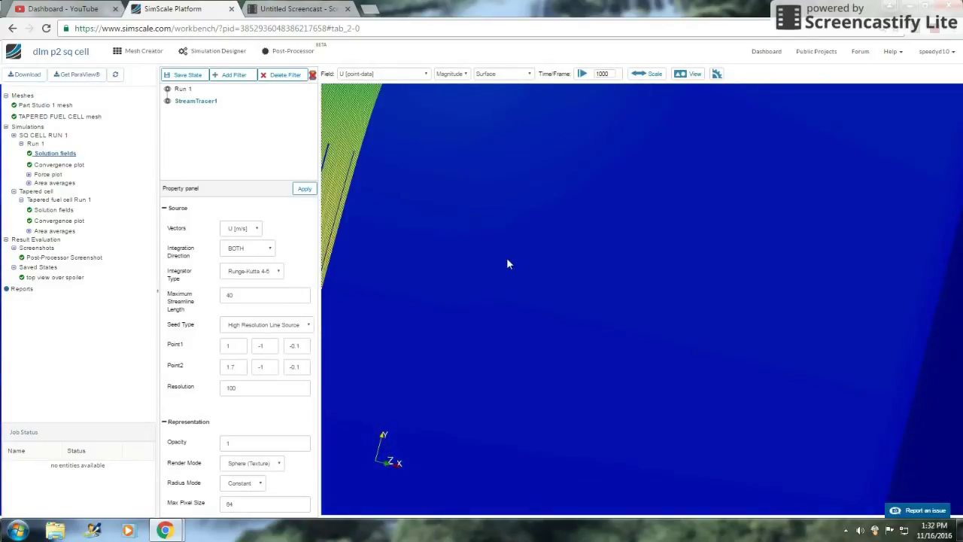
left_click_drag(507, 261, 484, 304)
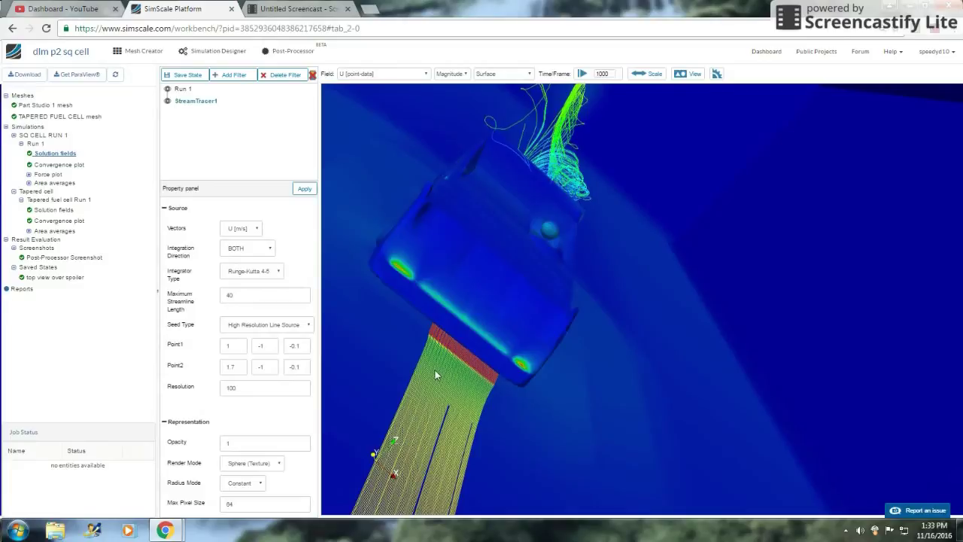
- Set the seed line's Point1 X coordinate to 0.2 and Point2 X coordinate to 2, and update the streamlines
left_click(236, 345)
left_click(236, 368)
left_click(306, 189)
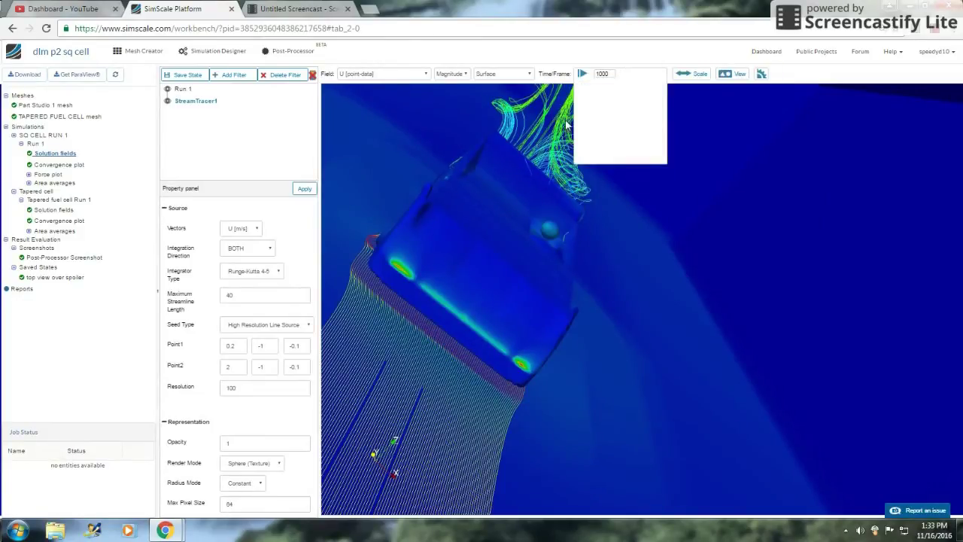
- Examine how the streamlines pass the front wheel, run along the car's side and merge behind the rear bumper
scroll(501, 257, "up", 5)
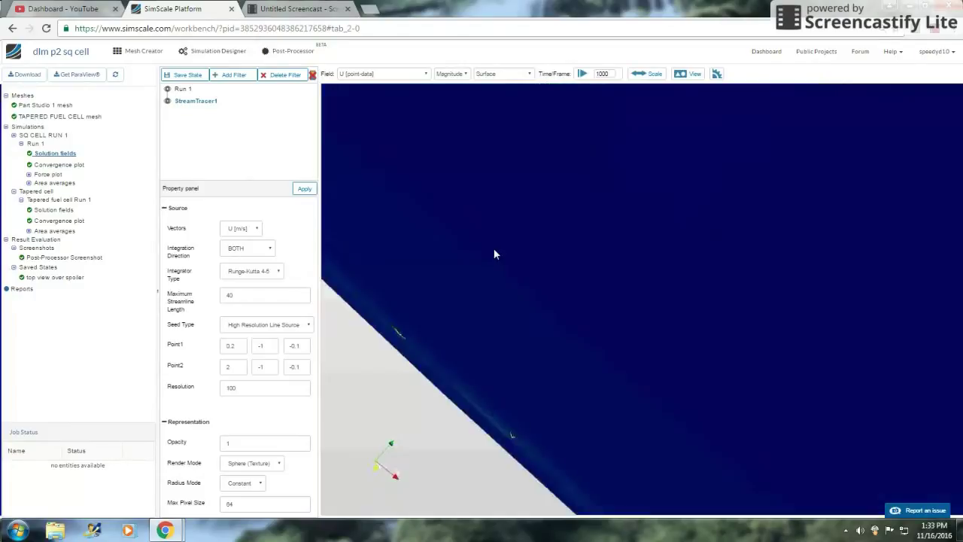
left_click_drag(437, 281, 395, 239)
left_click_drag(610, 398, 633, 380)
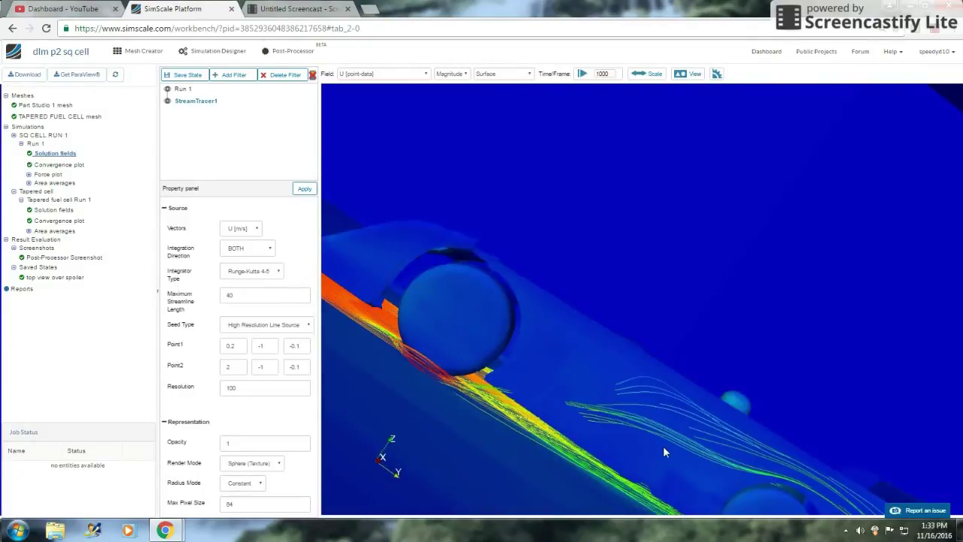
scroll(494, 351, "up", 5)
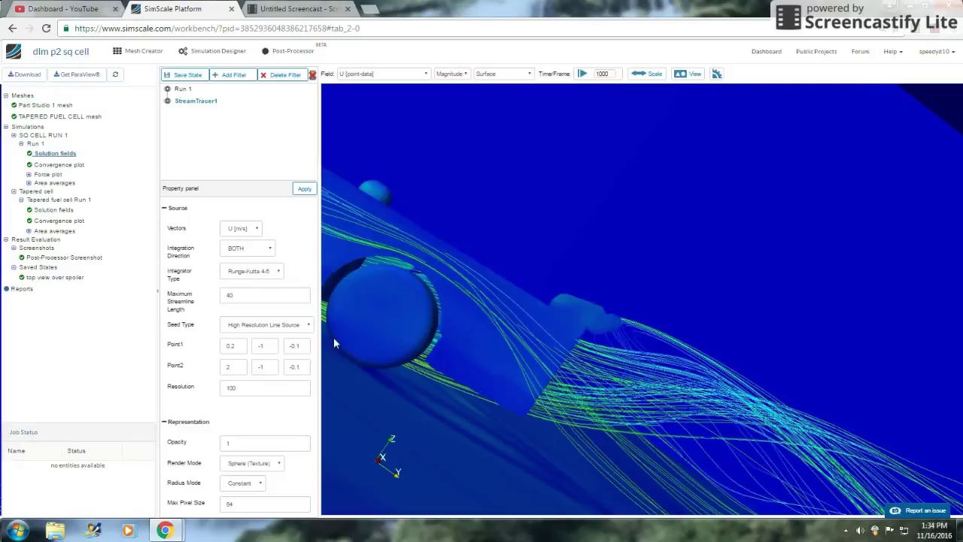
left_click_drag(415, 337, 591, 441)
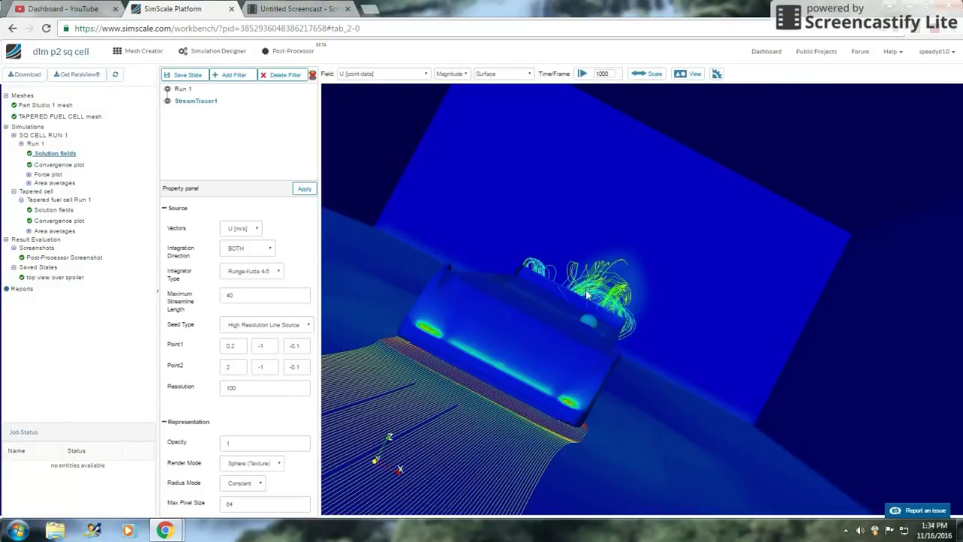
left_click_drag(544, 342, 658, 449)
left_click_drag(691, 476, 694, 453)
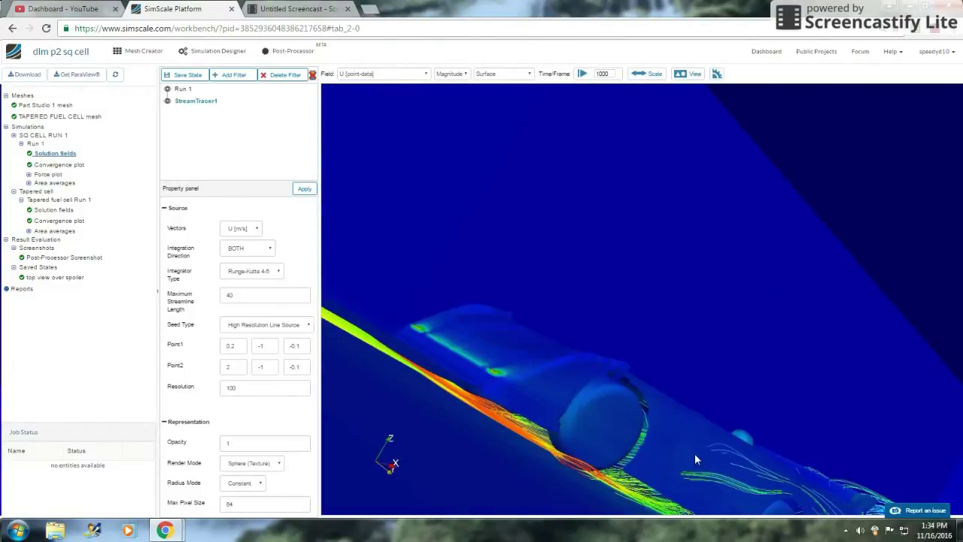
left_click_drag(624, 402, 572, 345)
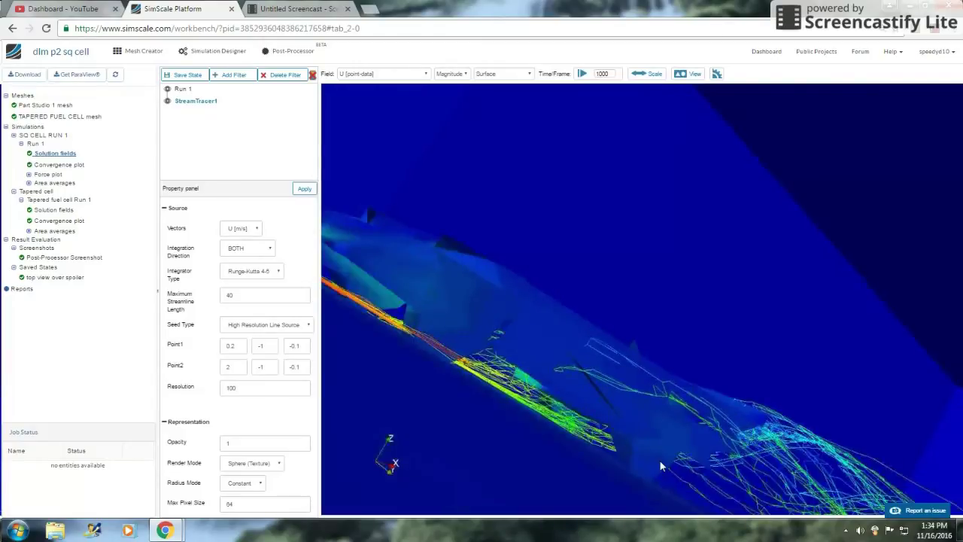
left_click_drag(660, 460, 695, 460)
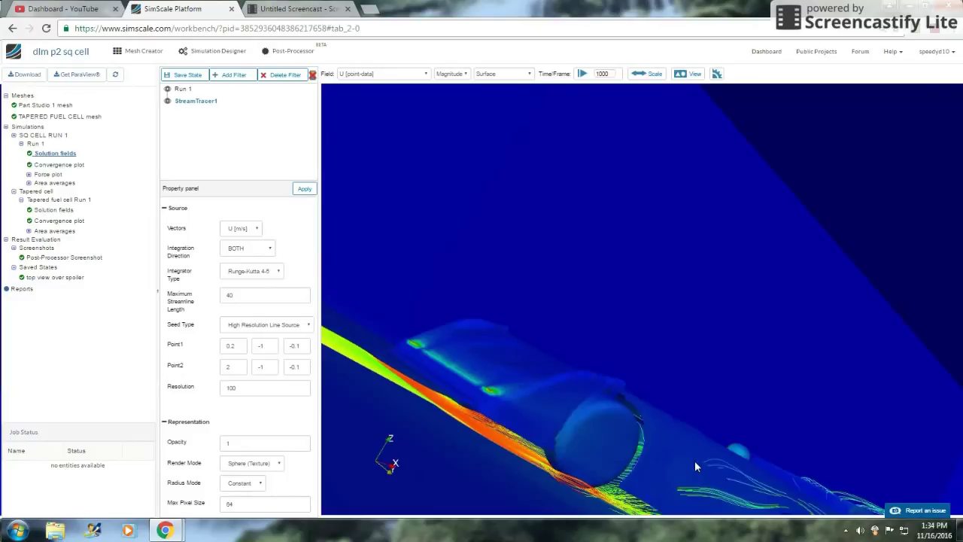
left_click_drag(640, 428, 727, 444)
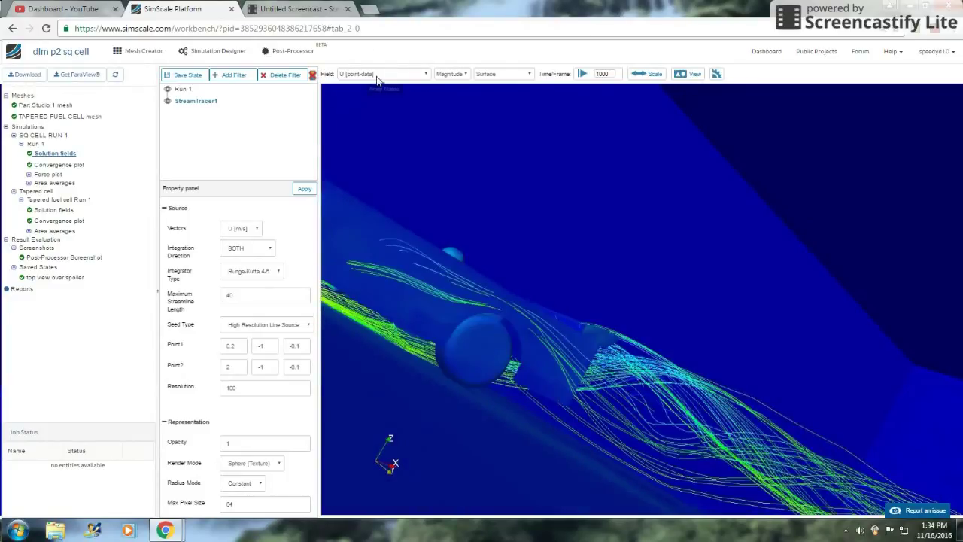
- Hide the Run 1 surfaces to inspect the streamlines alone, and show the surfaces again
left_click(167, 89)
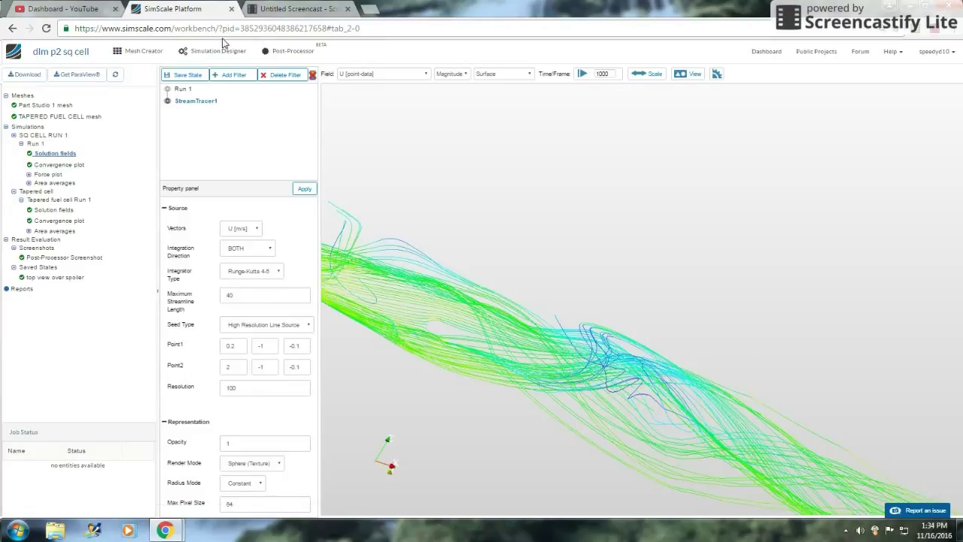
left_click(167, 90)
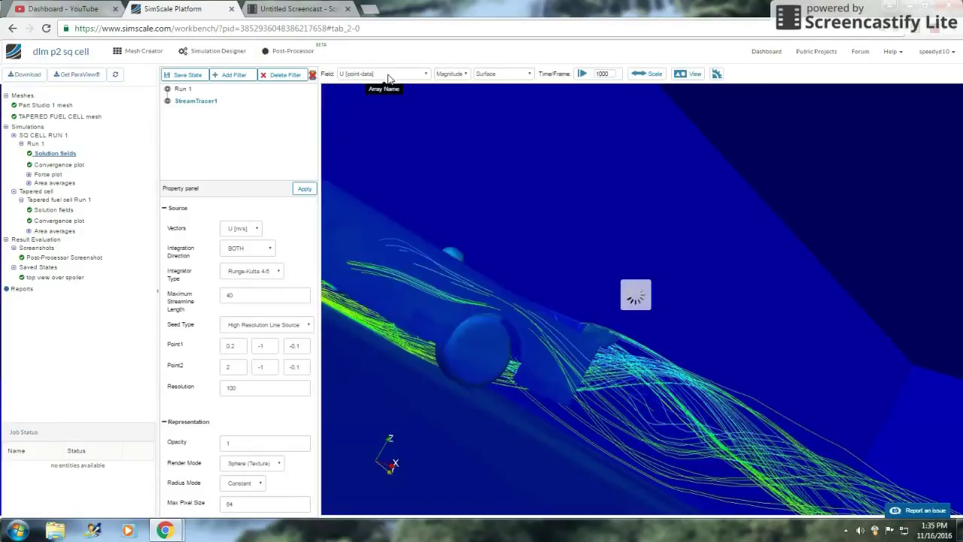
- Try colouring the StreamTracer1 streamlines by p [point-data] and return them to U [point-data]
left_click(388, 75)
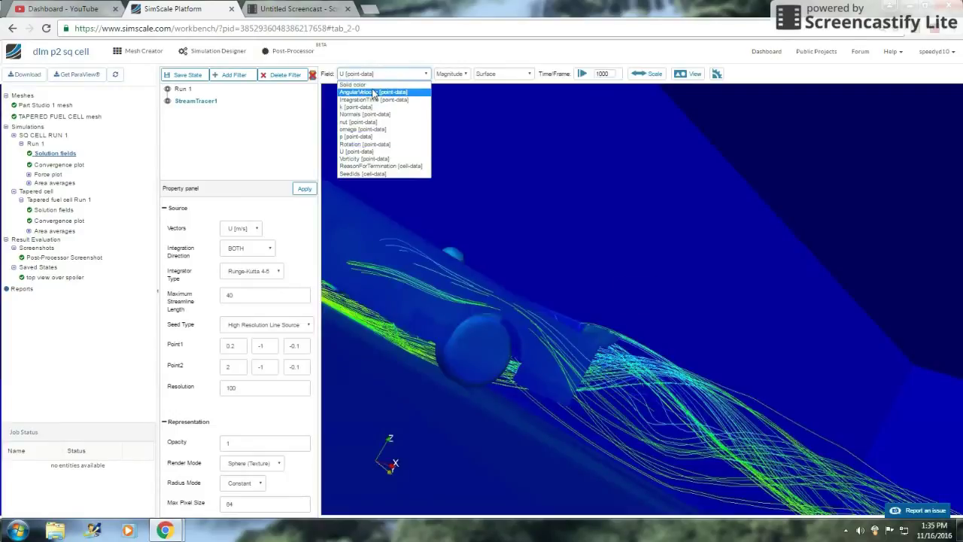
left_click(362, 138)
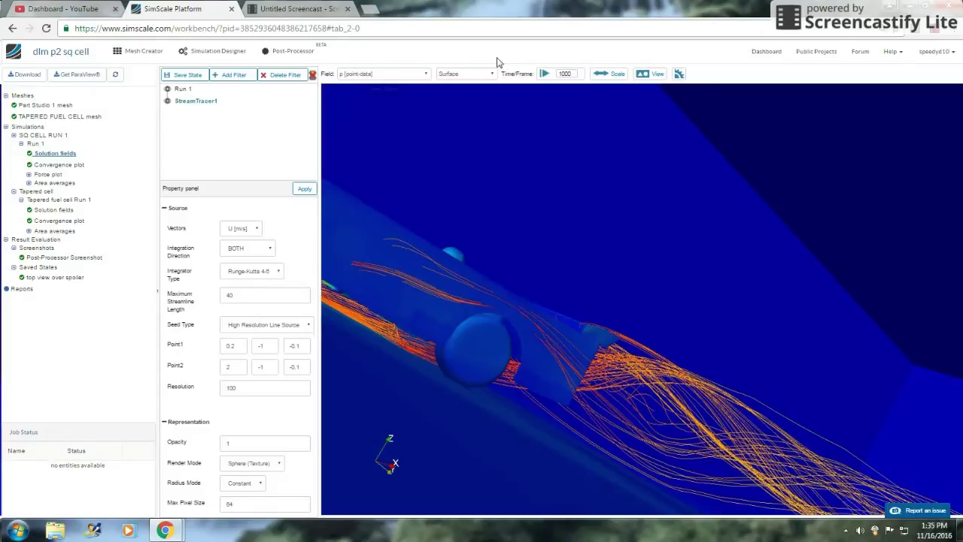
left_click(382, 74)
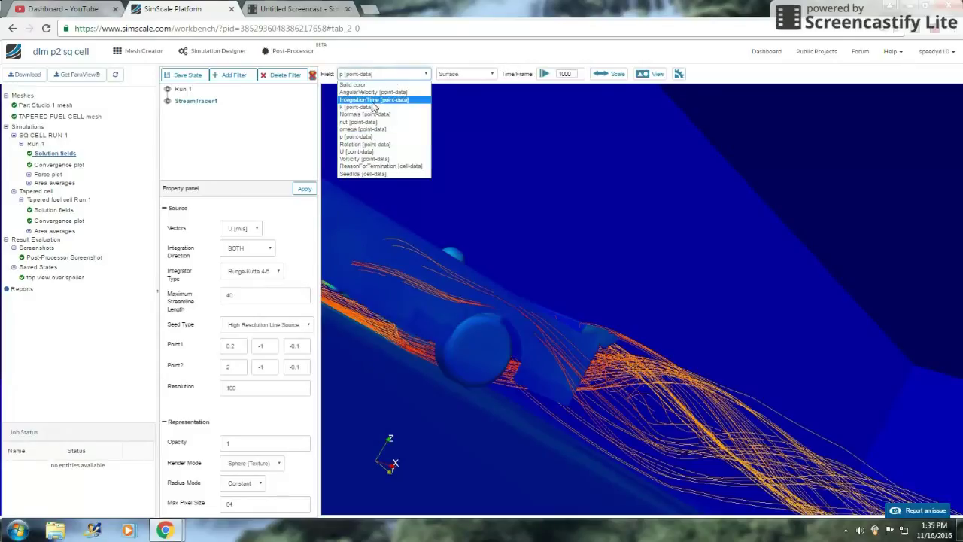
left_click(368, 152)
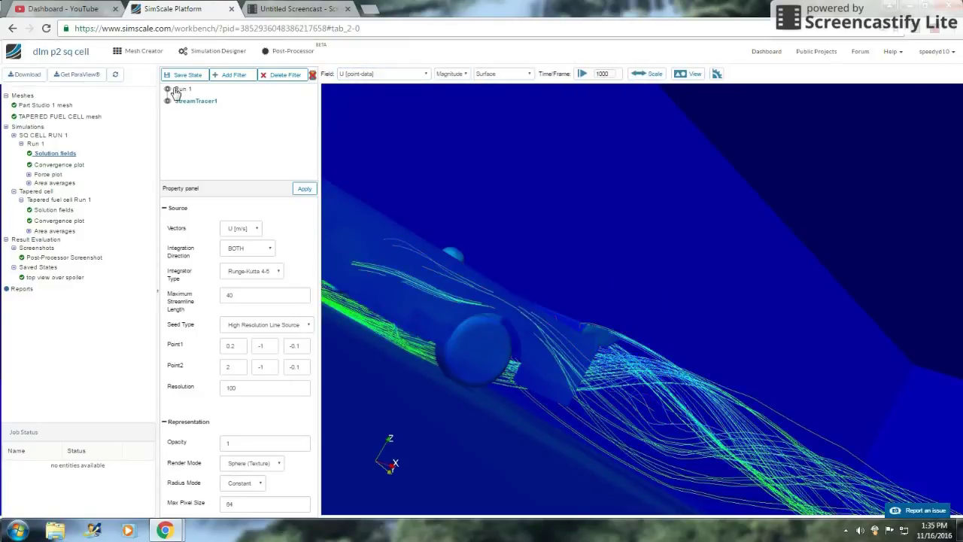
- Colour the Run 1 surfaces by p [point-data] and inspect the pressure around the rear of the car
left_click(178, 89)
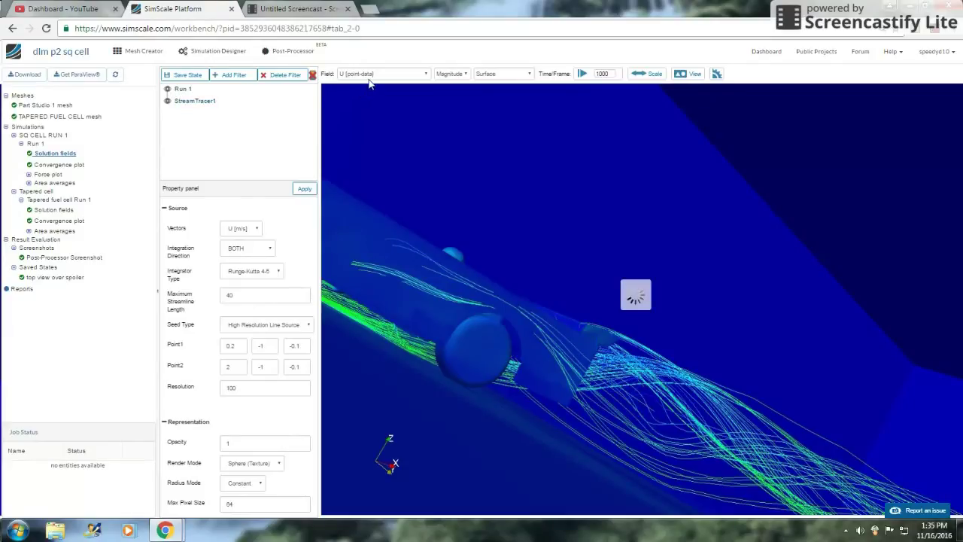
left_click(367, 75)
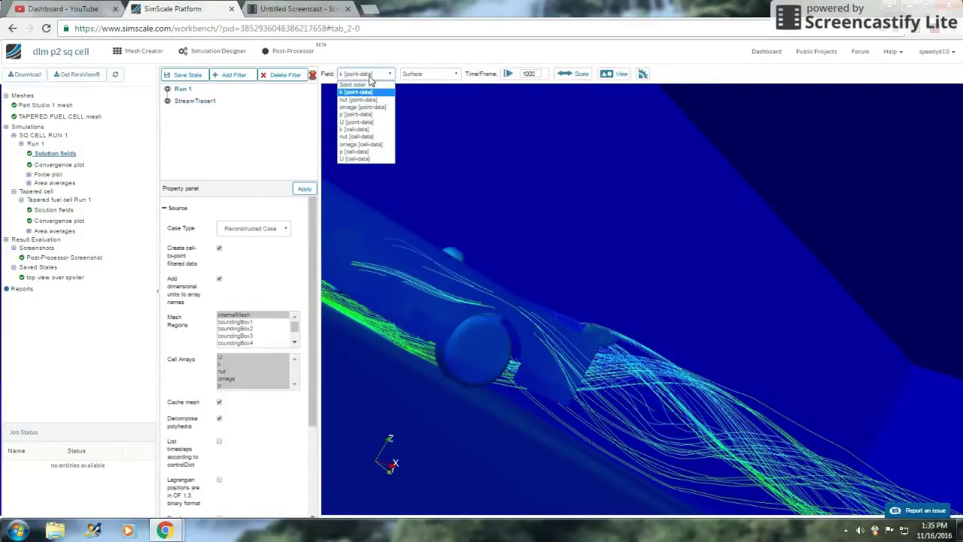
left_click(357, 114)
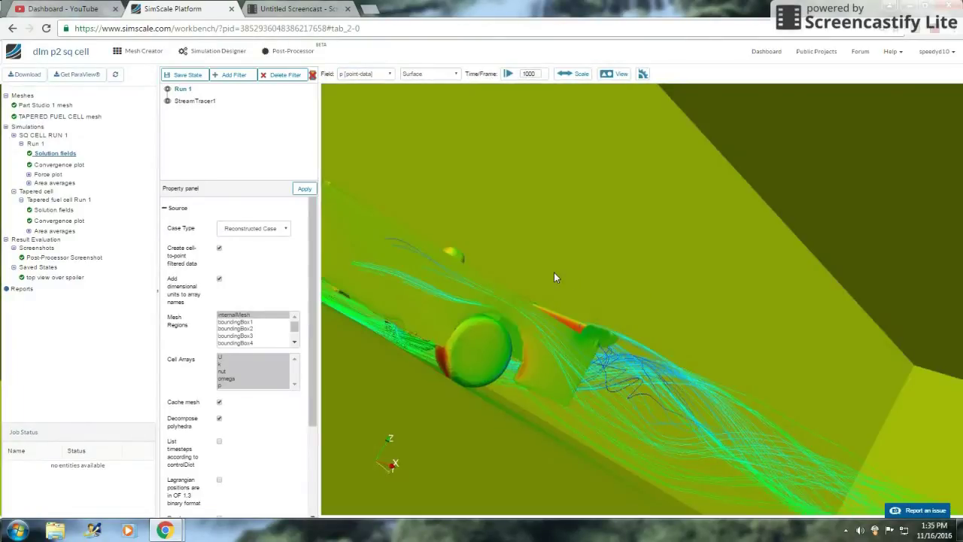
left_click_drag(554, 278, 546, 277)
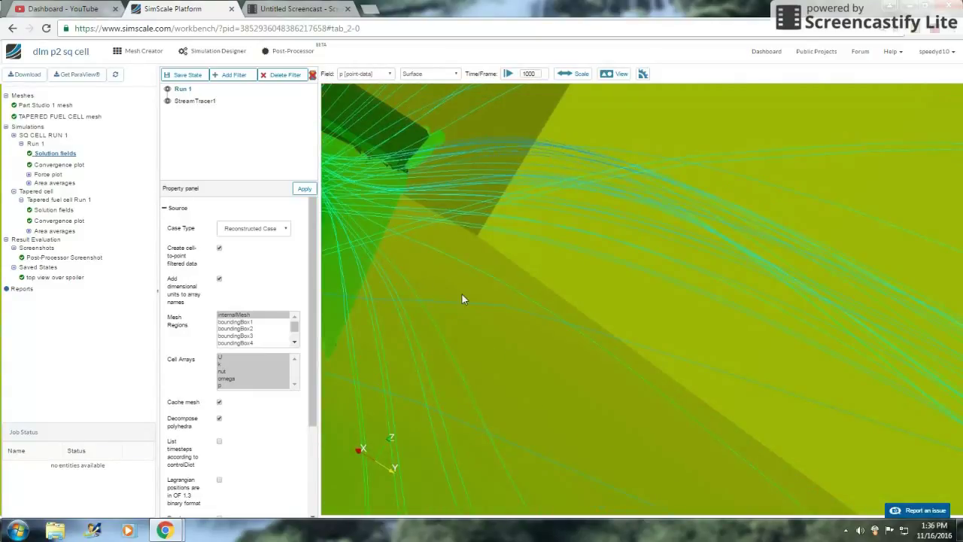
- Set the custom data range of the Run 1 surface pressure colours to -800 minimum and 800 maximum
left_click_drag(462, 299, 635, 405)
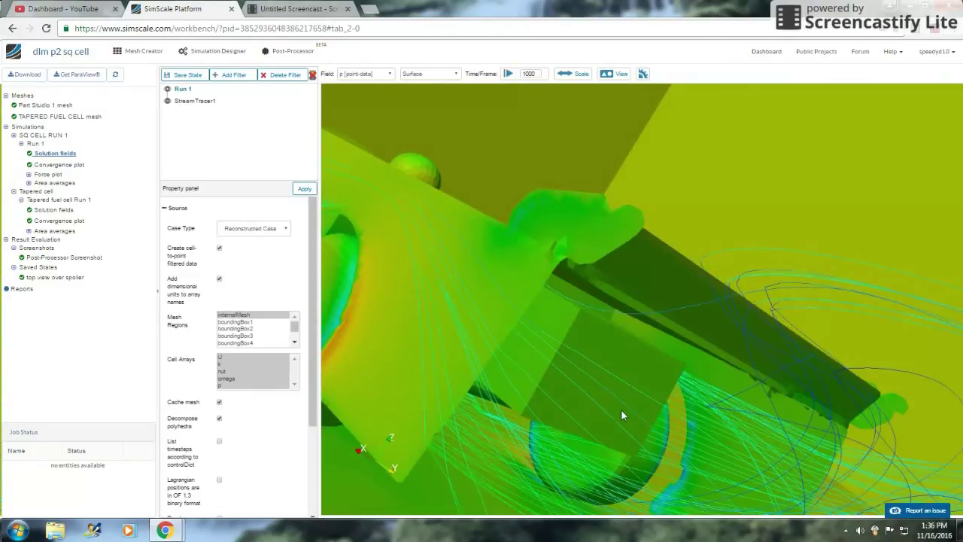
scroll(573, 354, "up", 5)
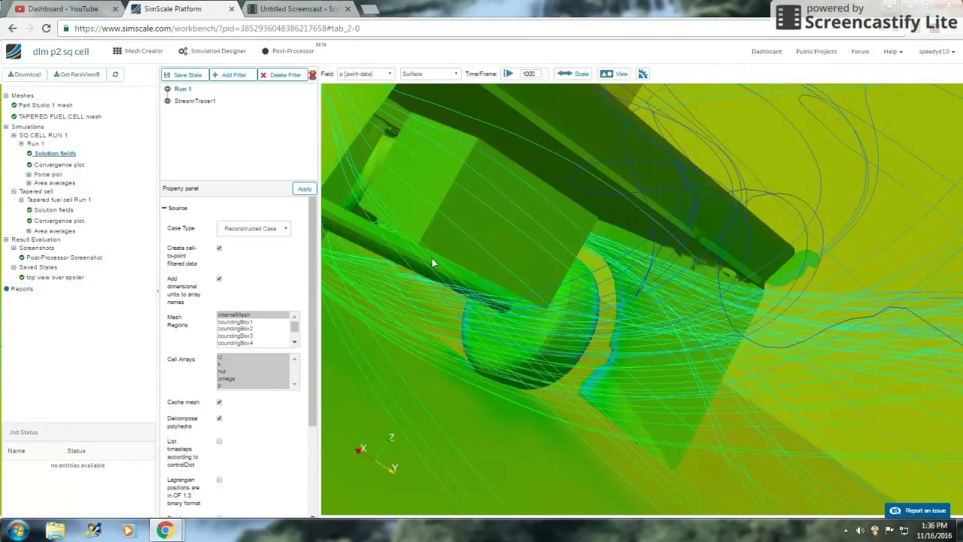
left_click(580, 77)
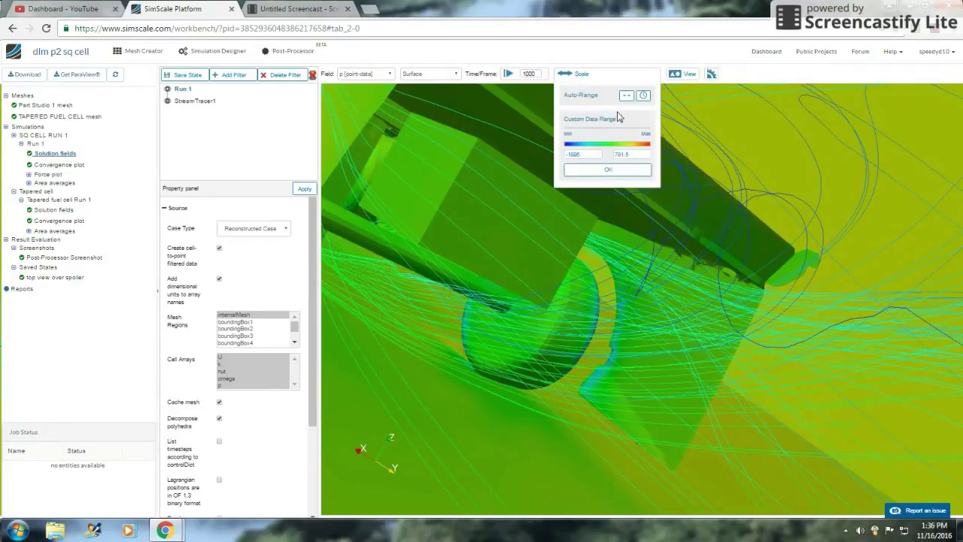
double_click(586, 154)
type("-800")
double_click(640, 153)
type("800")
left_click(616, 161)
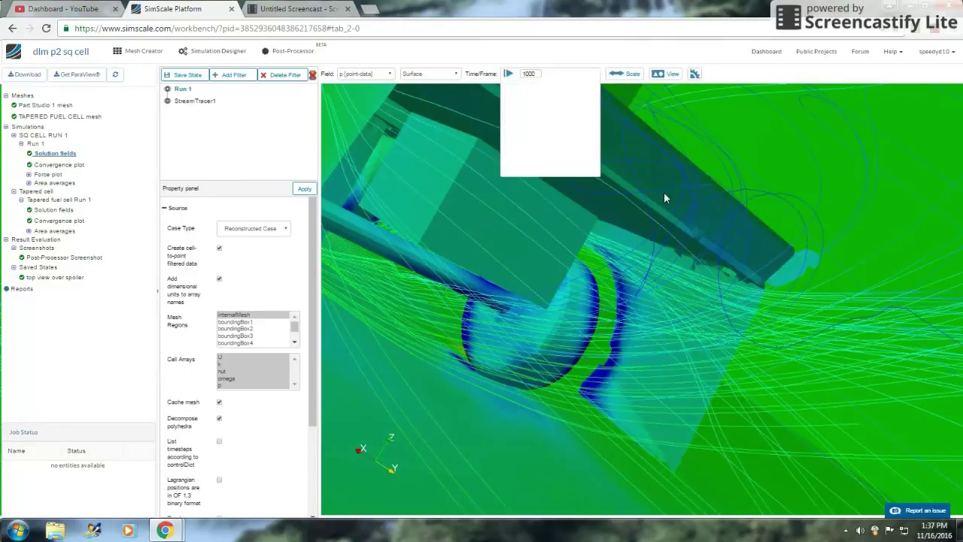
- Examine the rescaled surface pressure around the square fuel cell, rear wheel, rear bumper and spoiler from several angles
scroll(536, 225, "up", 3)
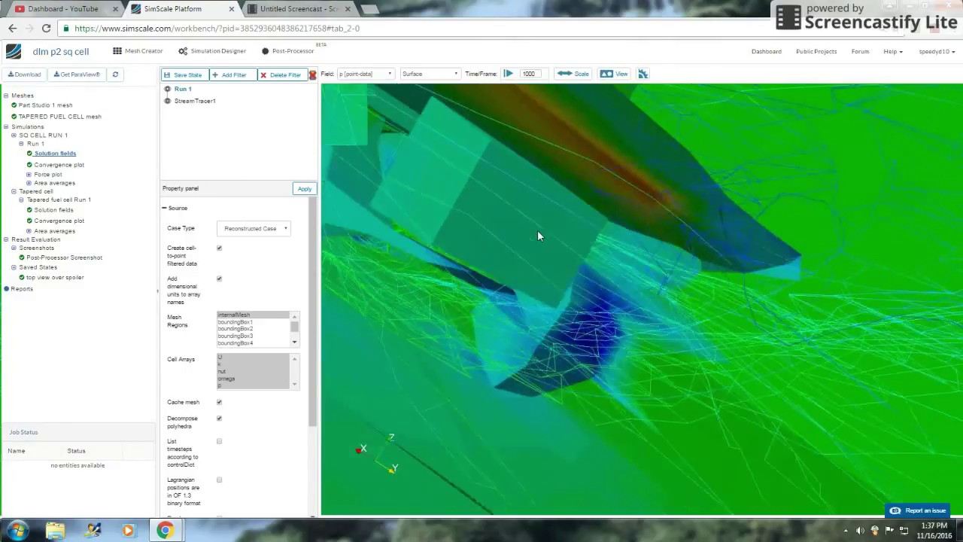
scroll(537, 229, "up", 5)
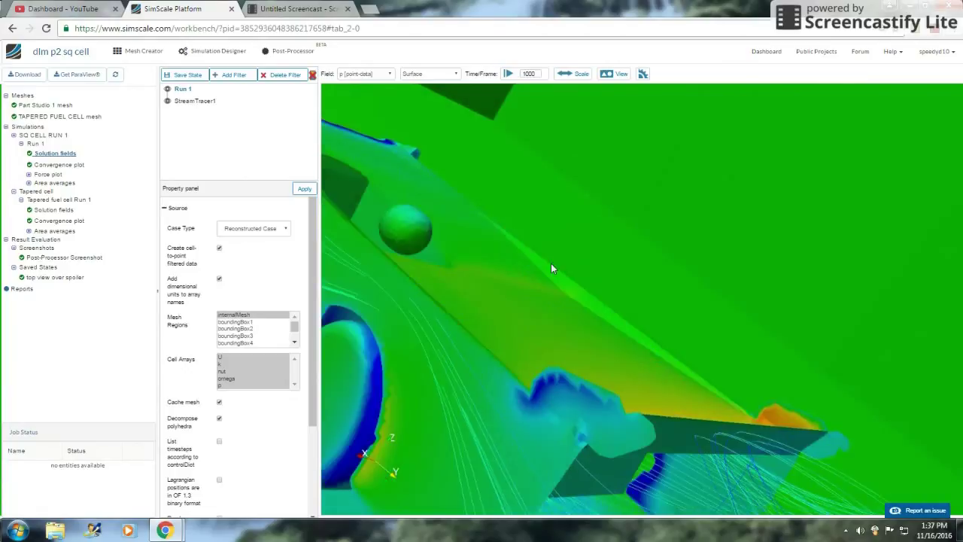
scroll(532, 222, "up", 5)
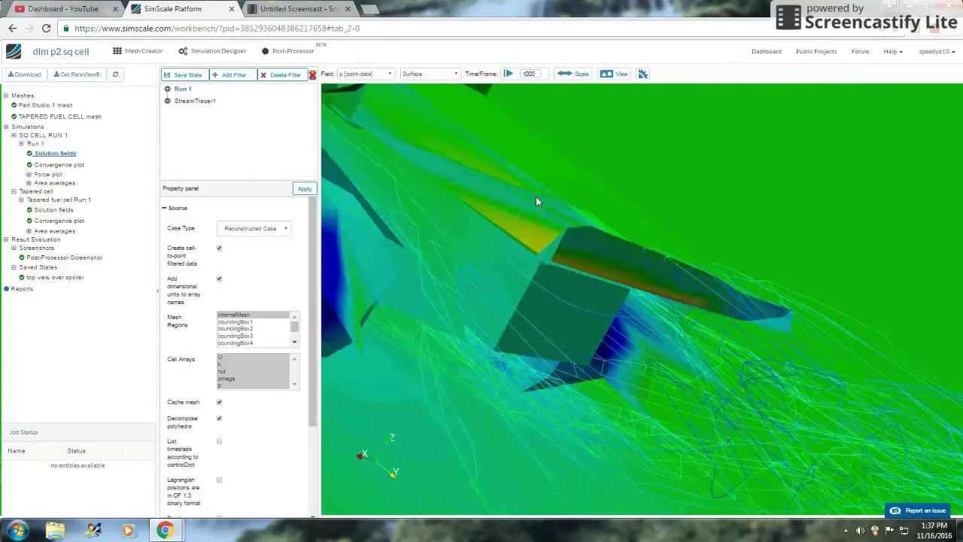
middle_click_drag(539, 193, 561, 232)
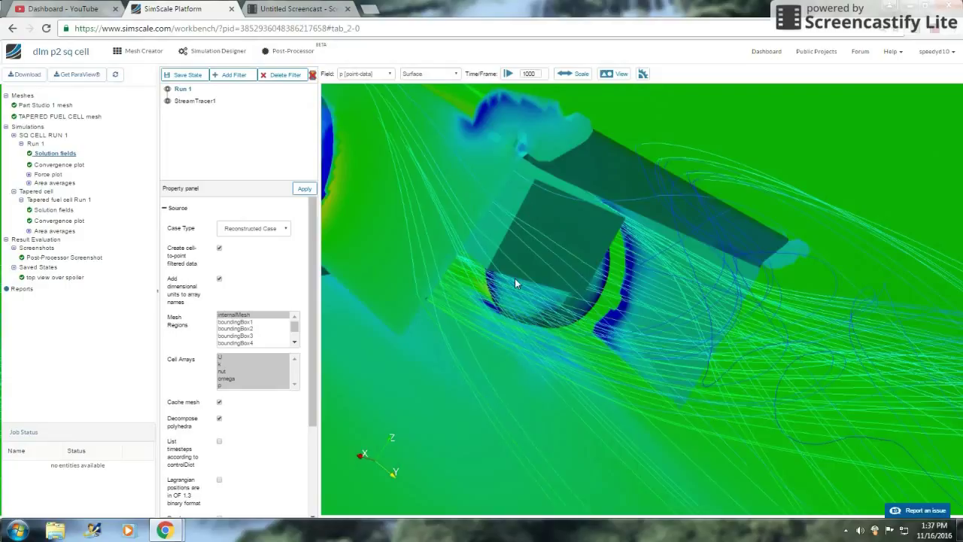
scroll(491, 252, "up", 6)
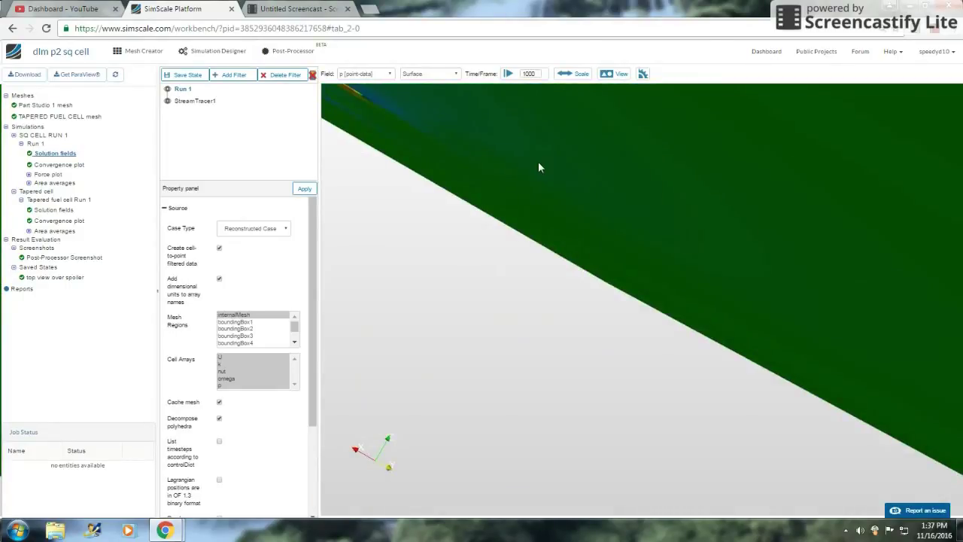
scroll(532, 195, "up", 5)
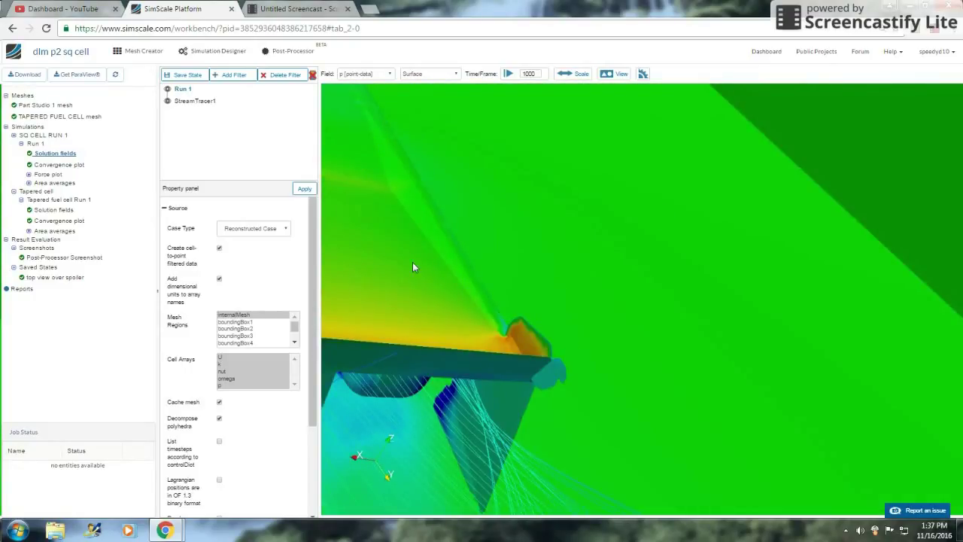
scroll(459, 220, "up", 5)
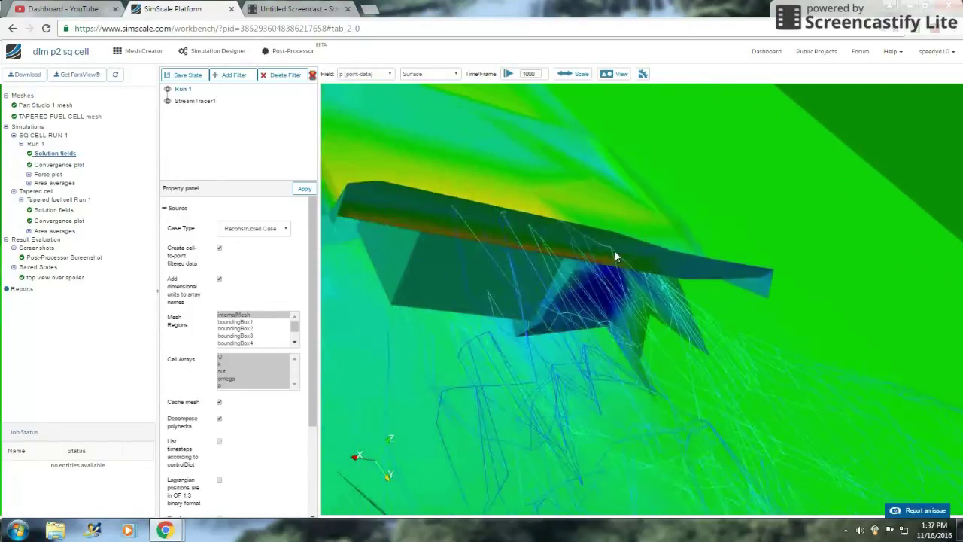